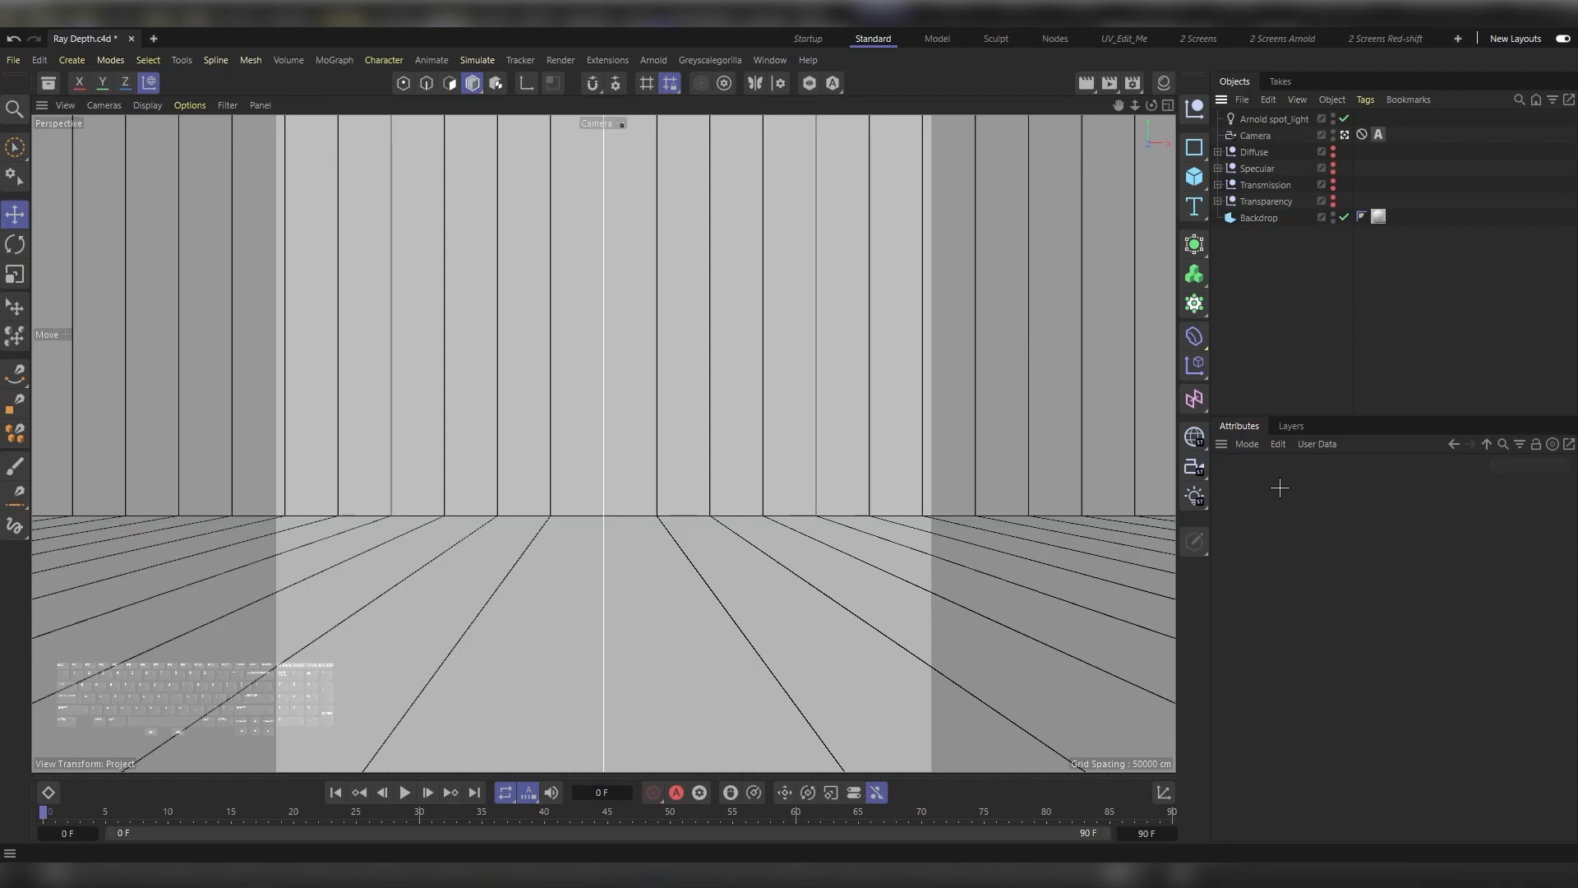
Step: Open the Arnold IPR window, dock it beside the perspective viewport and widen it slightly
{"action": "left_click", "coordinate": [654, 58]}
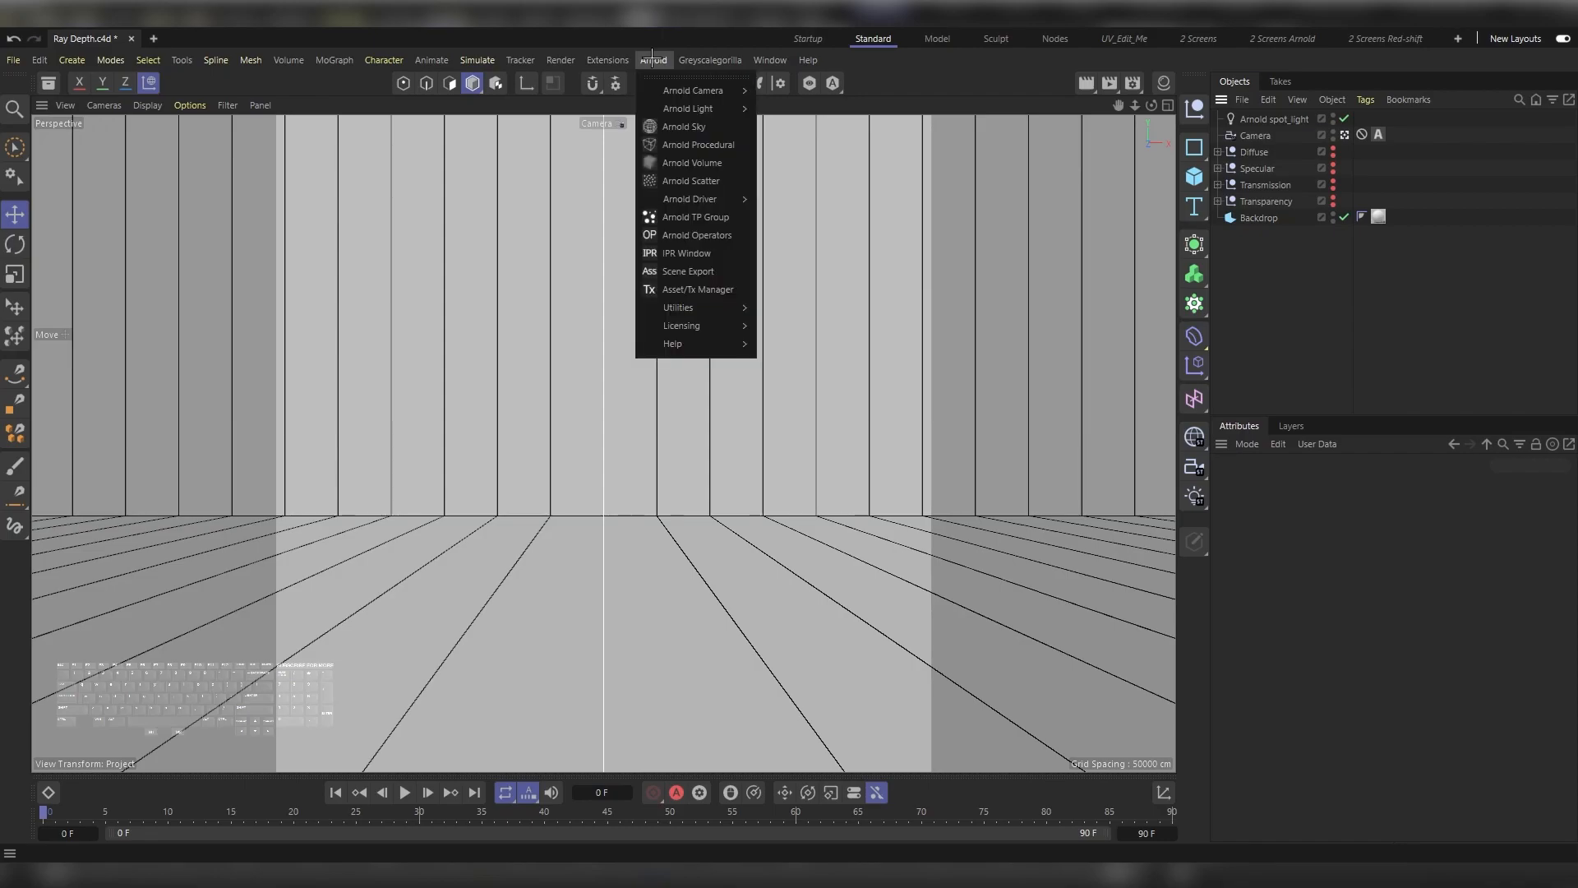
{"action": "left_click", "coordinate": [698, 253]}
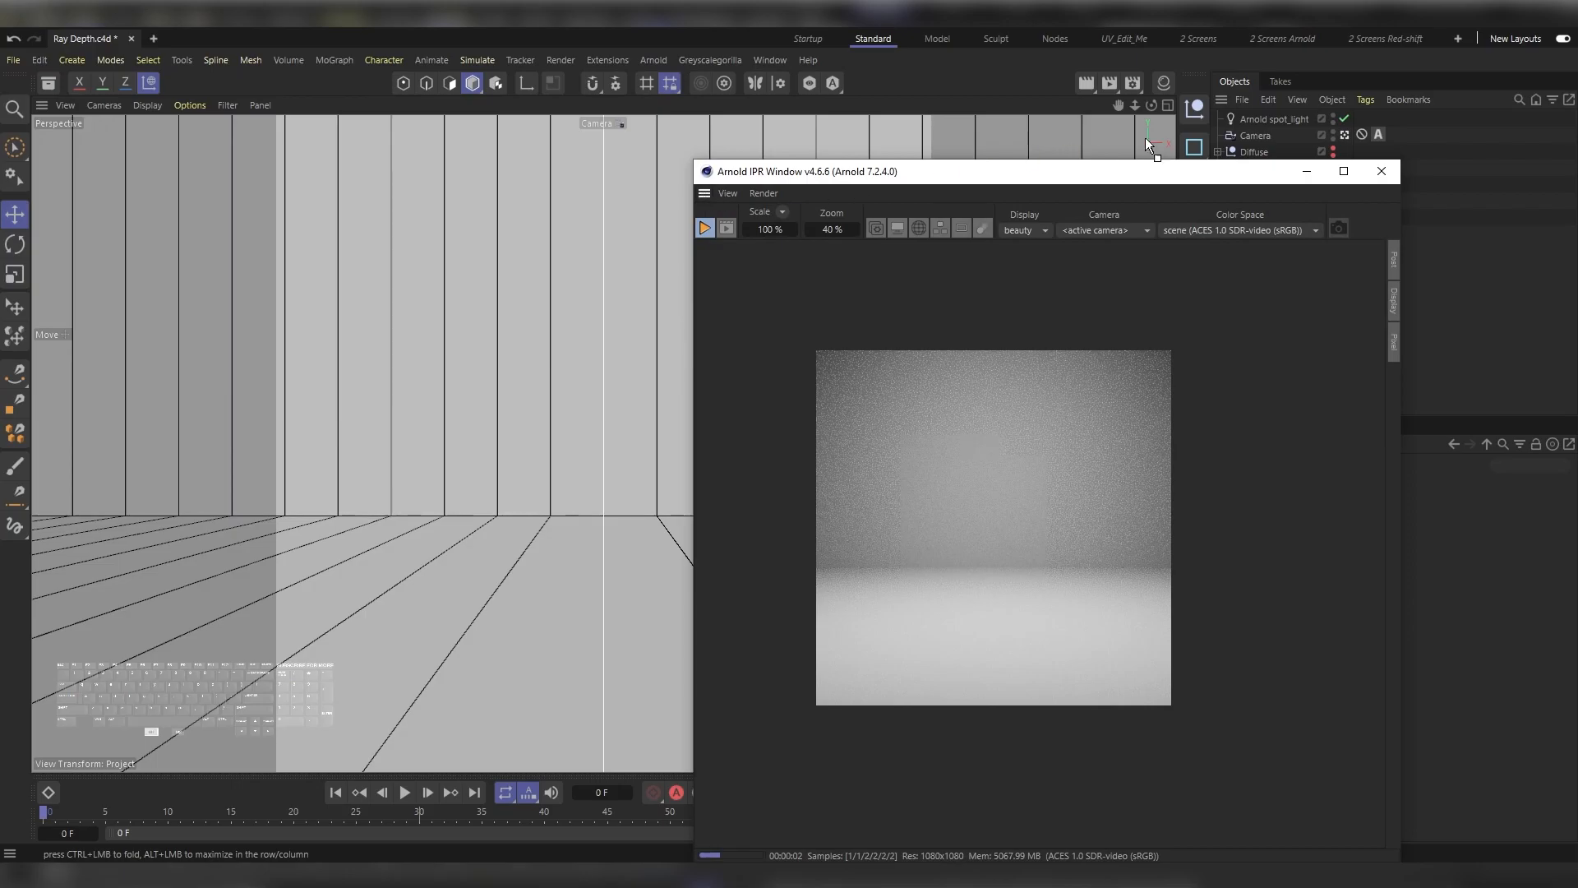
{"action": "left_click_drag", "start_coordinate": [1190, 135], "coordinate": [1157, 130]}
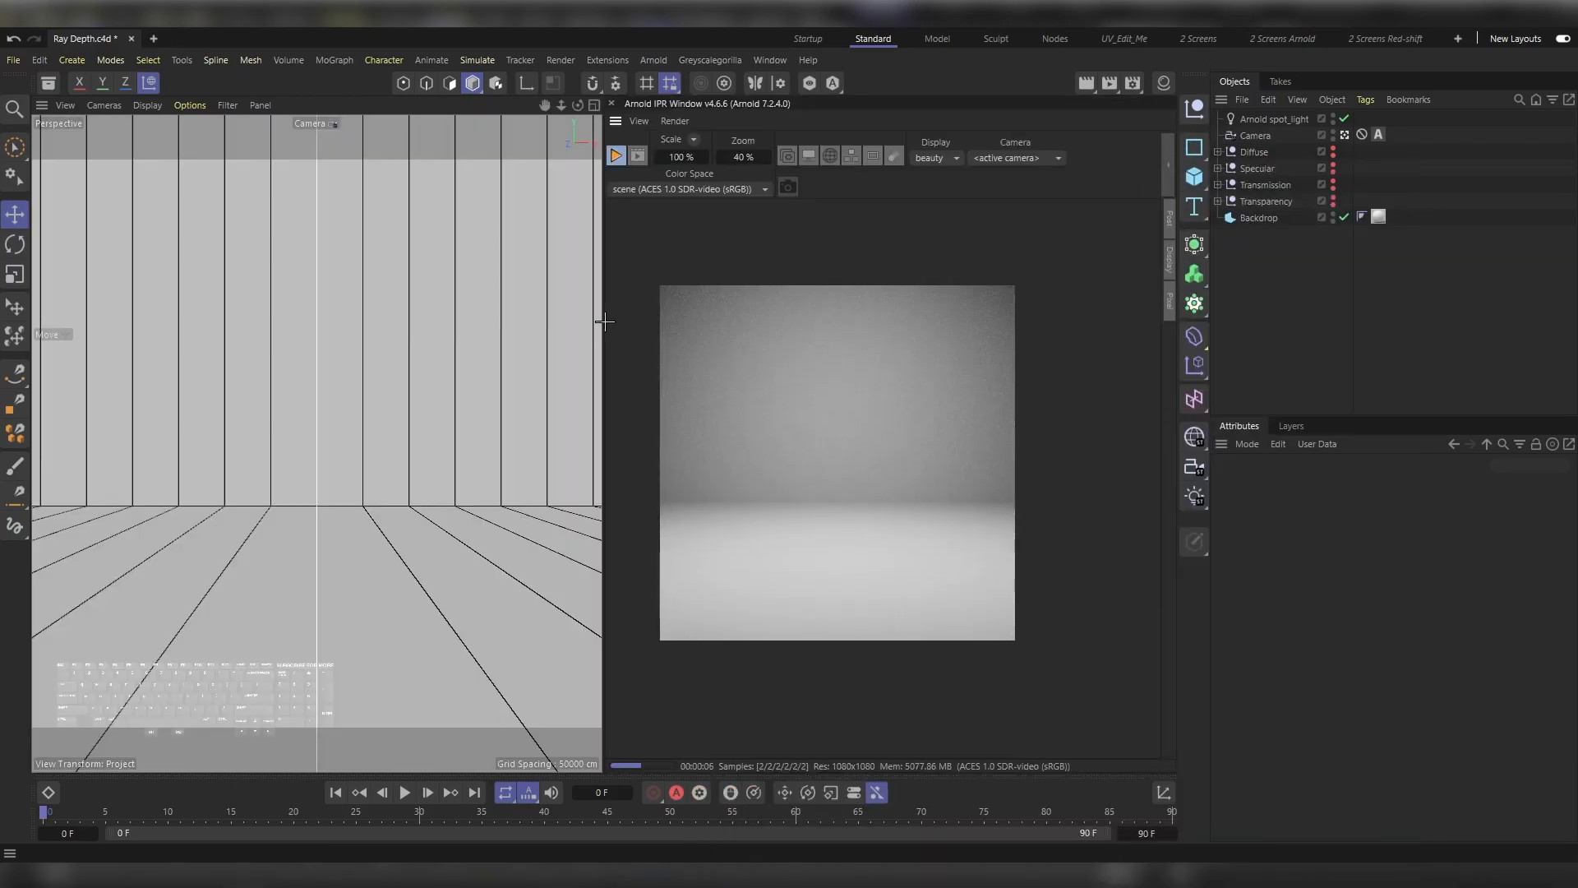
{"action": "left_click_drag", "start_coordinate": [604, 320], "coordinate": [564, 317]}
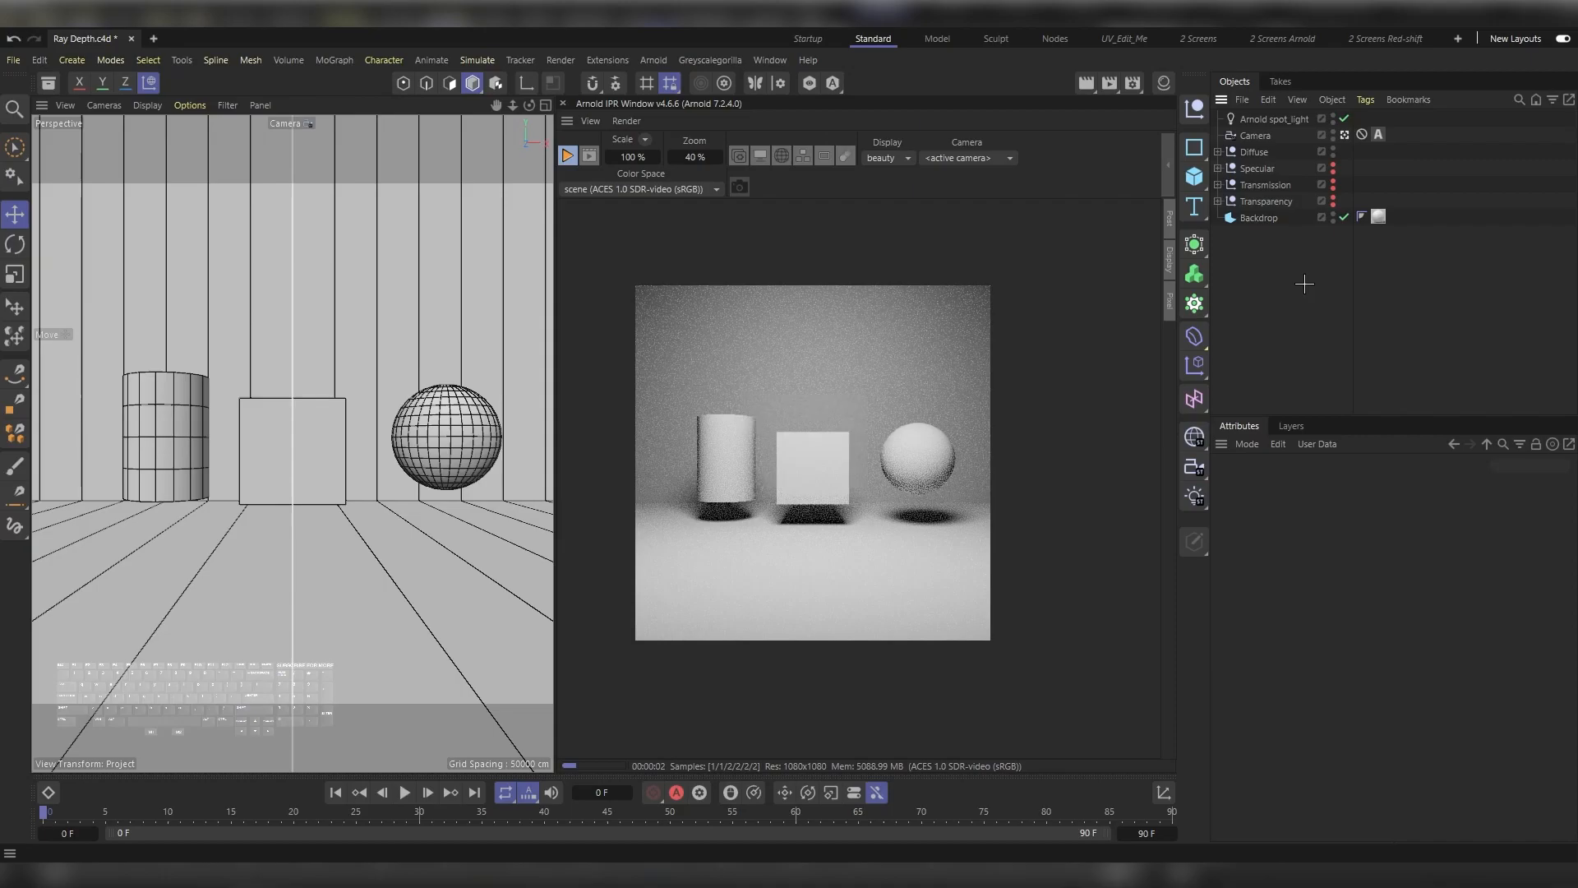
Step: Open the render settings, place the window over the perspective viewport and expand Arnold's Ray Depth settings
{"action": "key", "text": "ctrl+b"}
{"action": "left_click_drag", "start_coordinate": [1290, 277], "coordinate": [224, 145]}
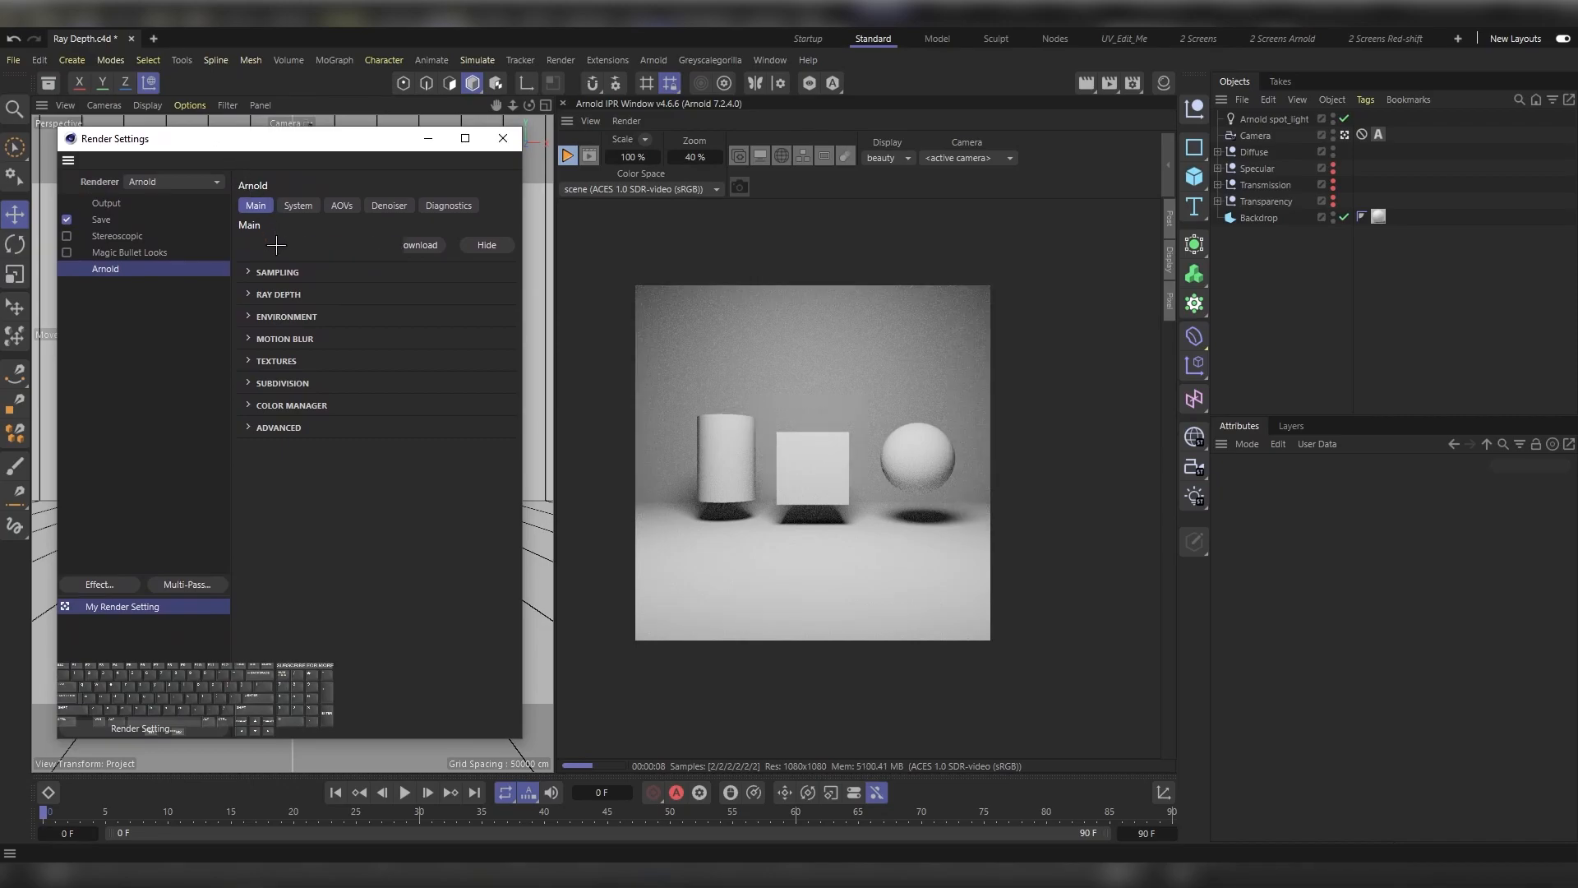
{"action": "left_click", "coordinate": [274, 295]}
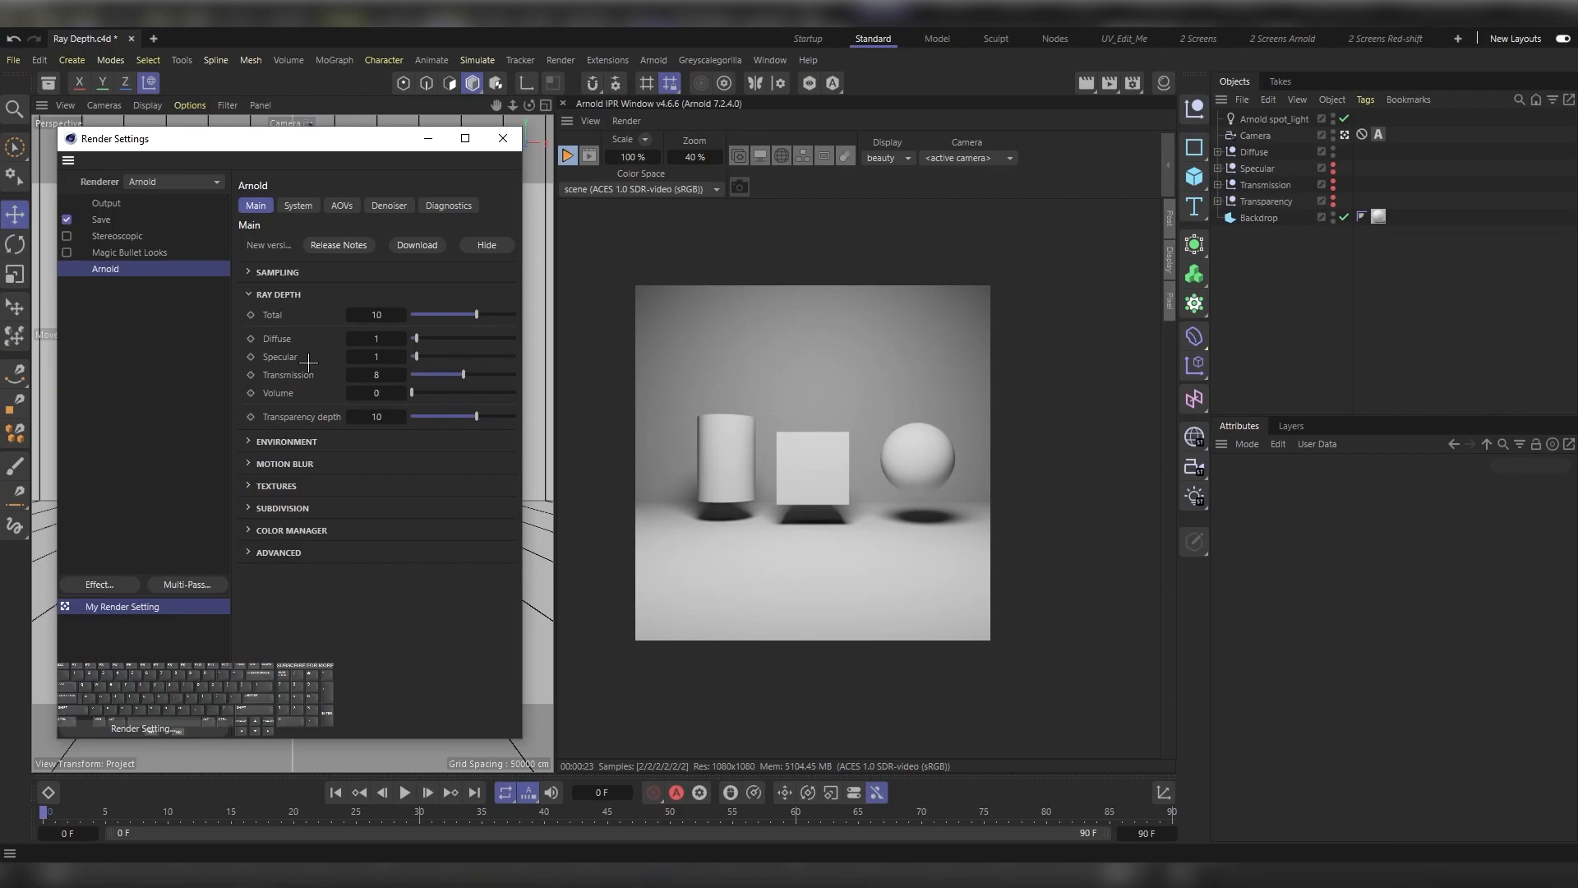
Step: Test the Diffuse ray depth at 13 and at 0, restoring it to 1 after each trial
{"action": "left_click", "coordinate": [496, 338]}
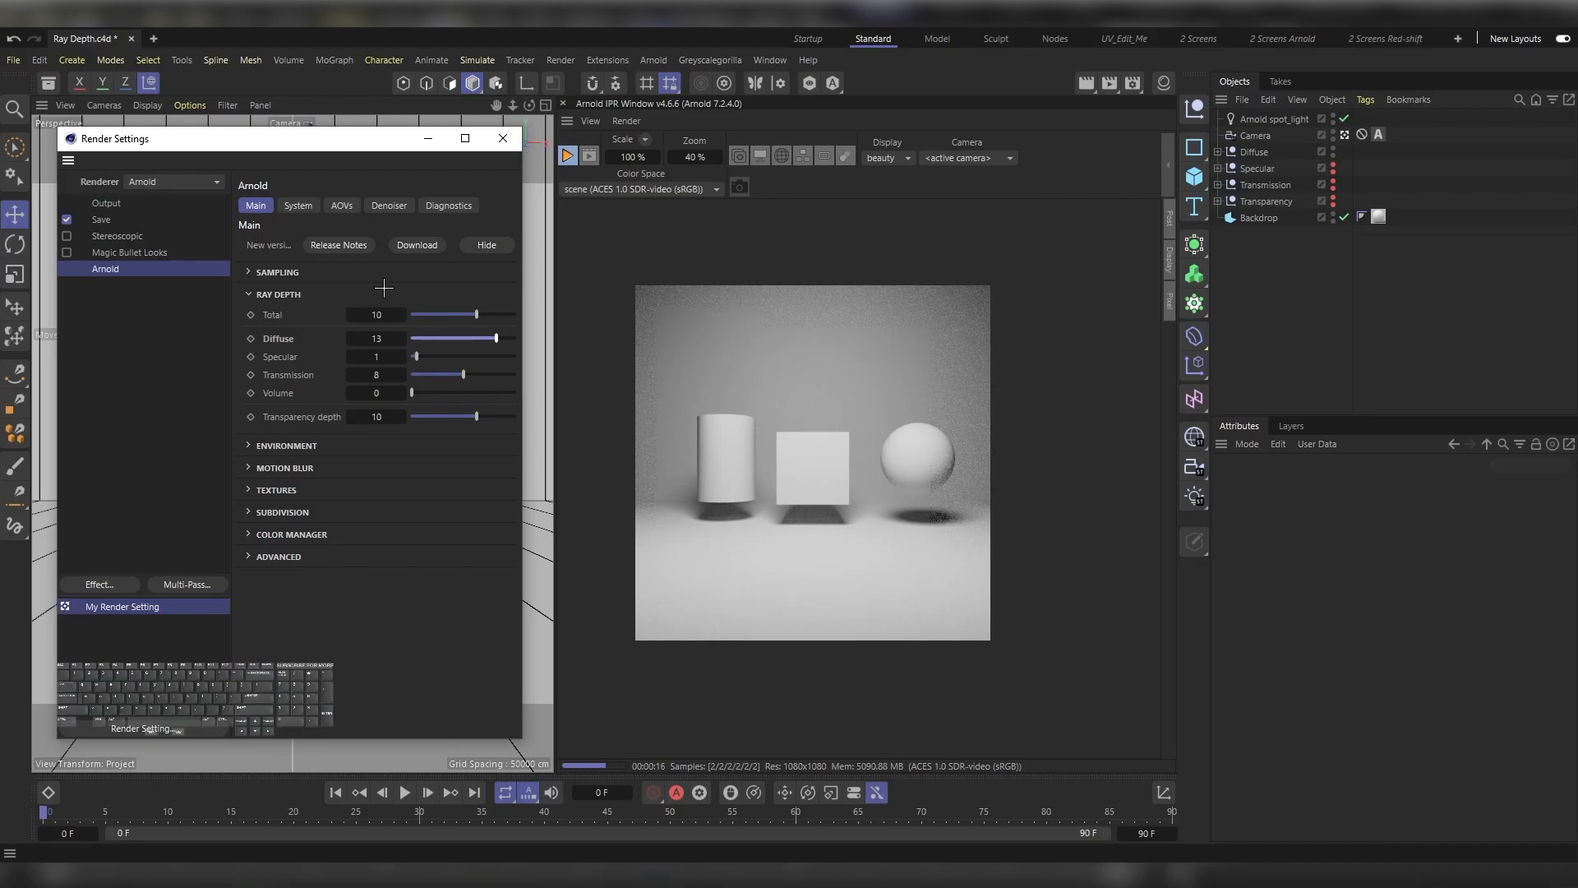
{"action": "right_click", "coordinate": [403, 338]}
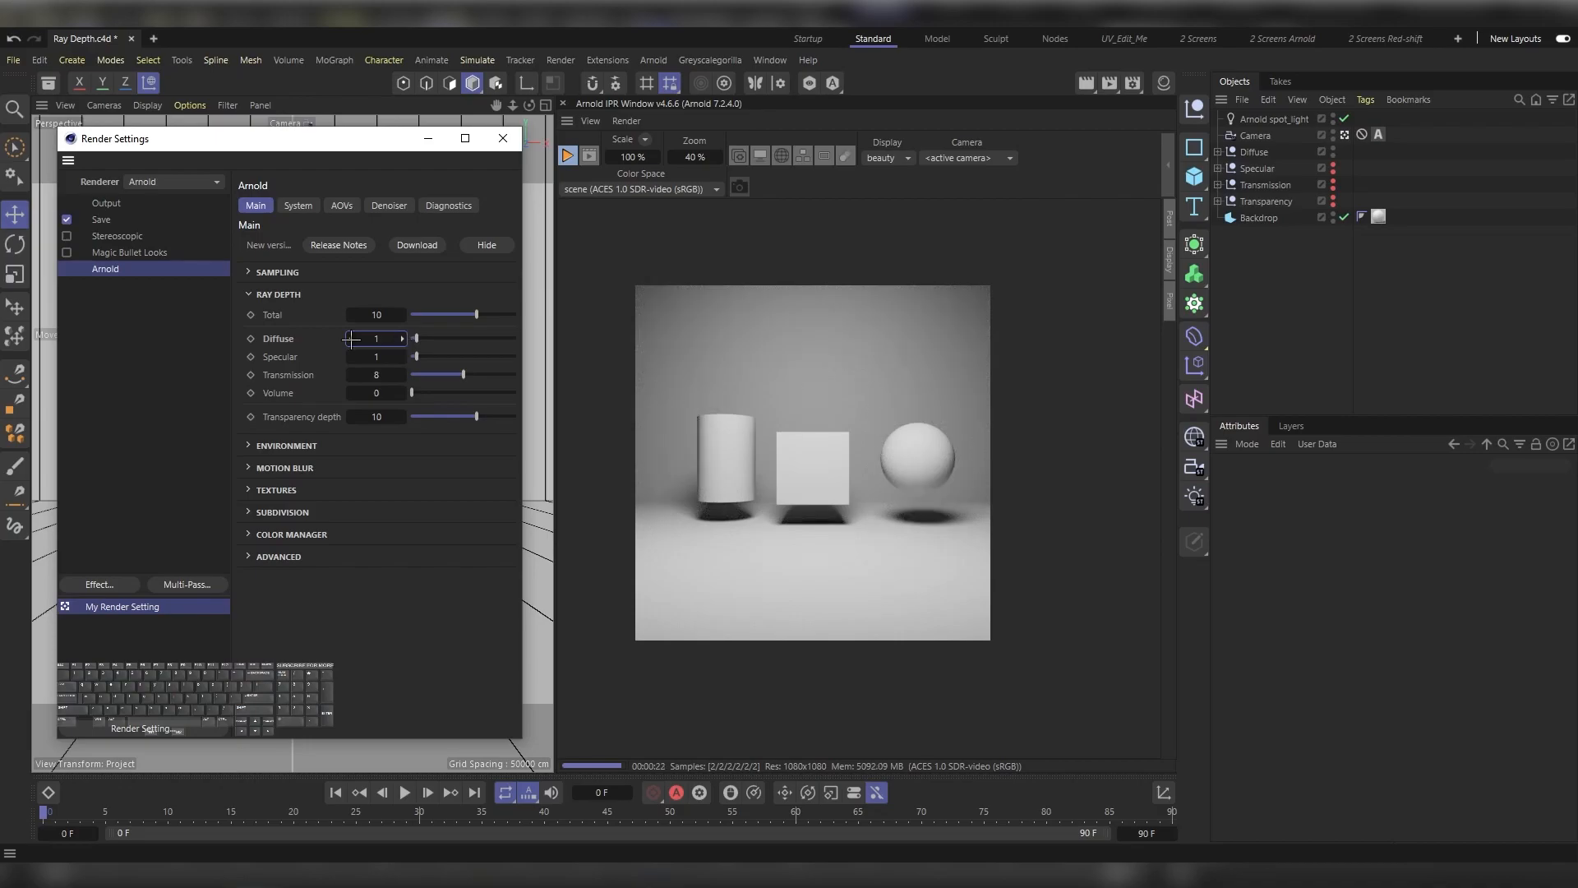
{"action": "left_click", "coordinate": [351, 338]}
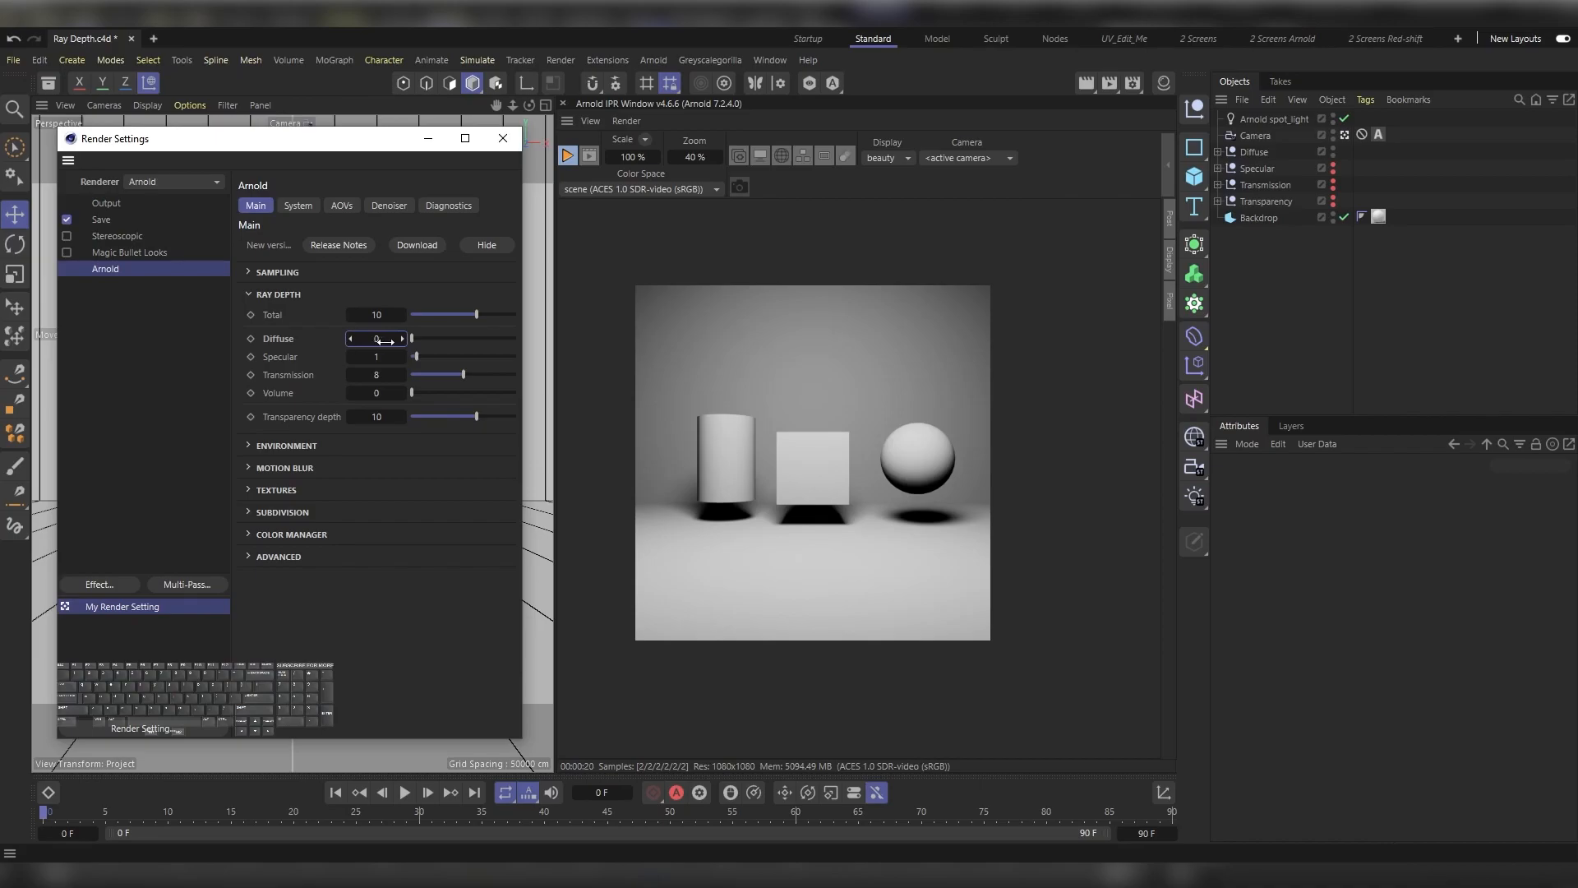
{"action": "left_click", "coordinate": [401, 338]}
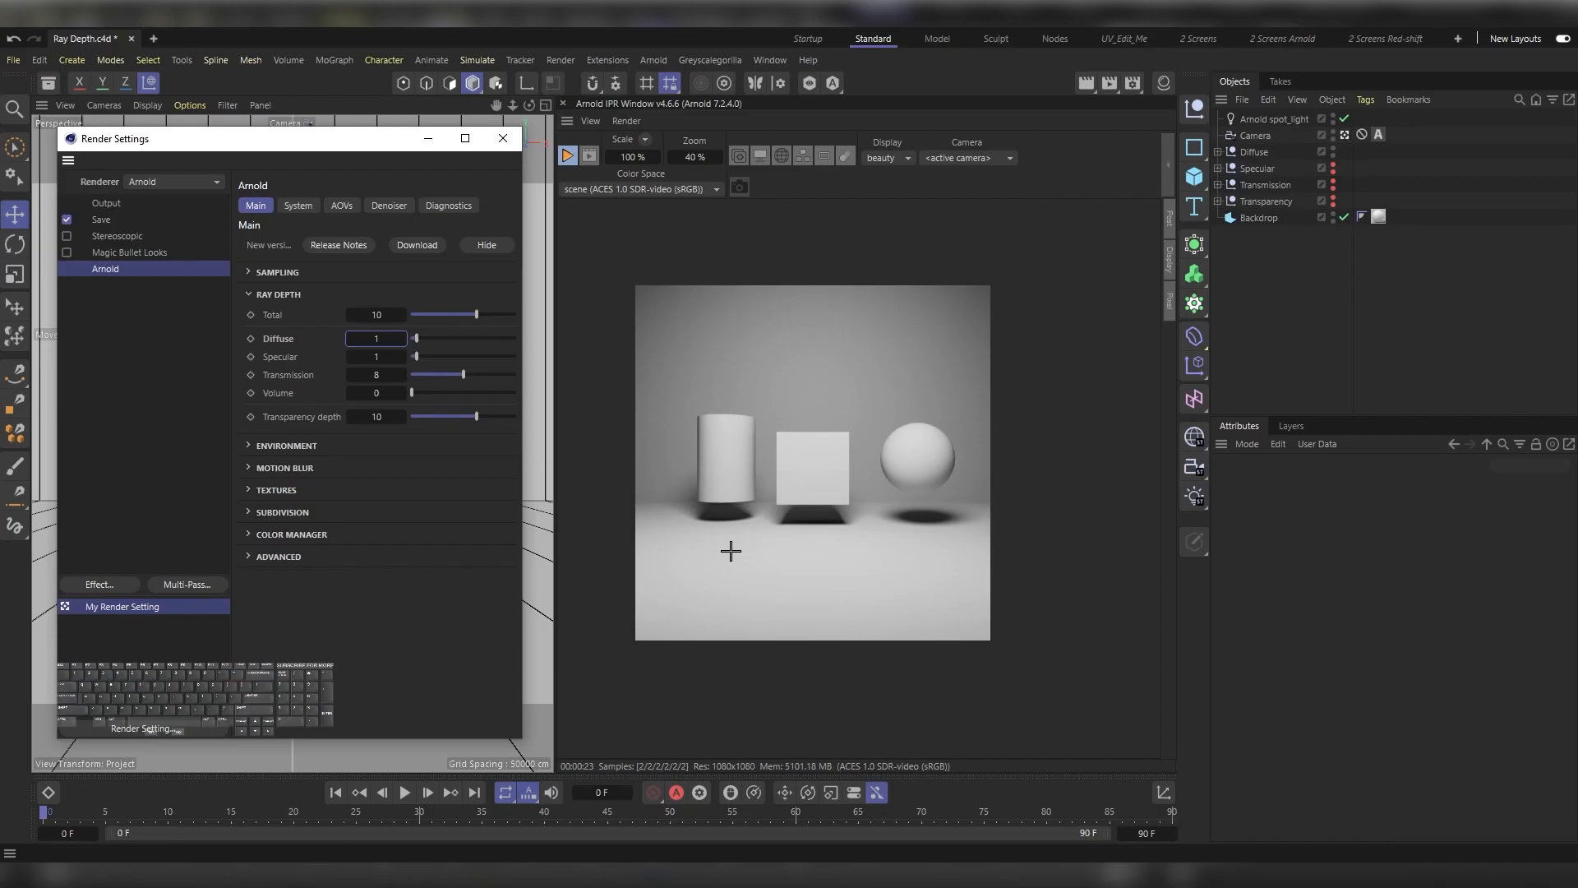
Step: Raise the Diffuse ray depth to 3 for comparison, and finish with it at 6
{"action": "left_click_drag", "start_coordinate": [382, 337], "coordinate": [396, 337]}
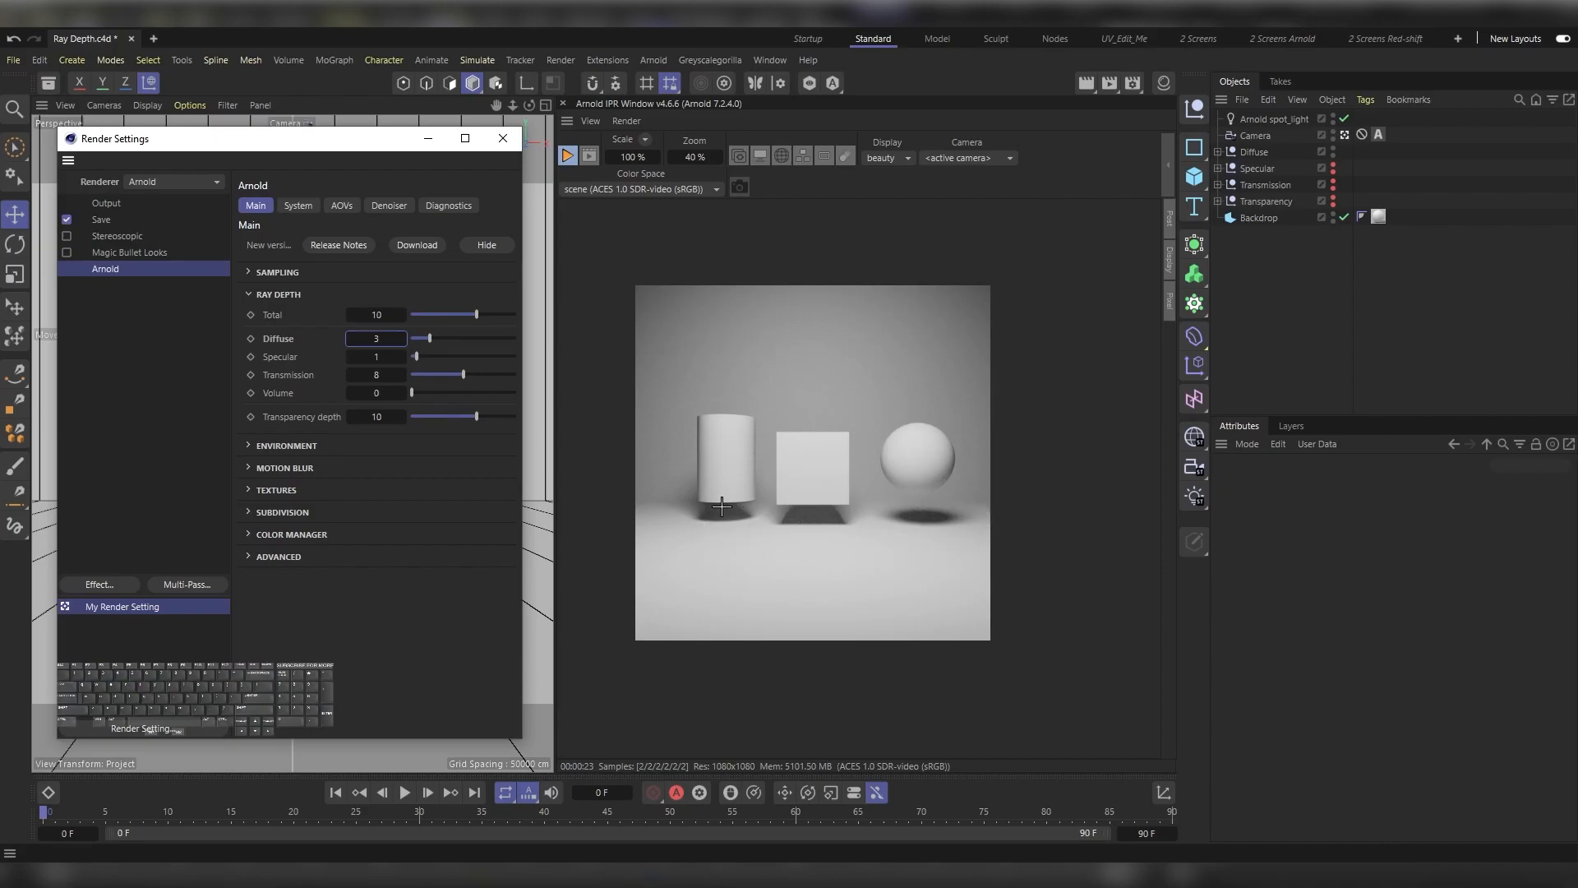
{"action": "double_click", "coordinate": [382, 338]}
{"action": "type", "text": "6"}
{"action": "key", "text": "Return"}
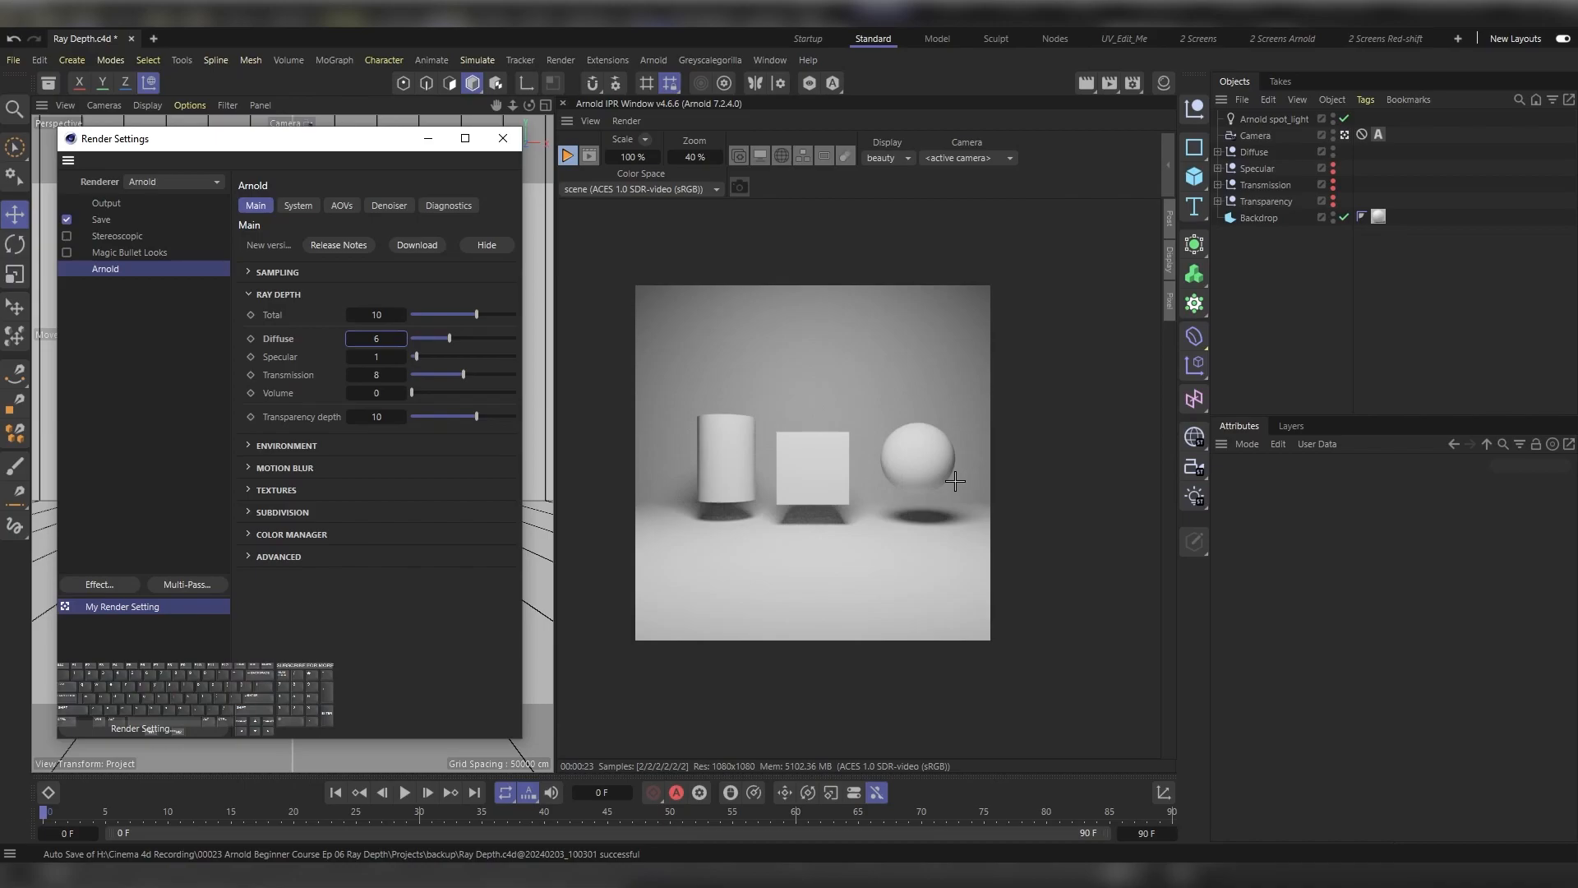
Step: Hide the Diffuse group and make the Specular group visible in both the viewport and the render
{"action": "left_click", "coordinate": [1333, 156]}
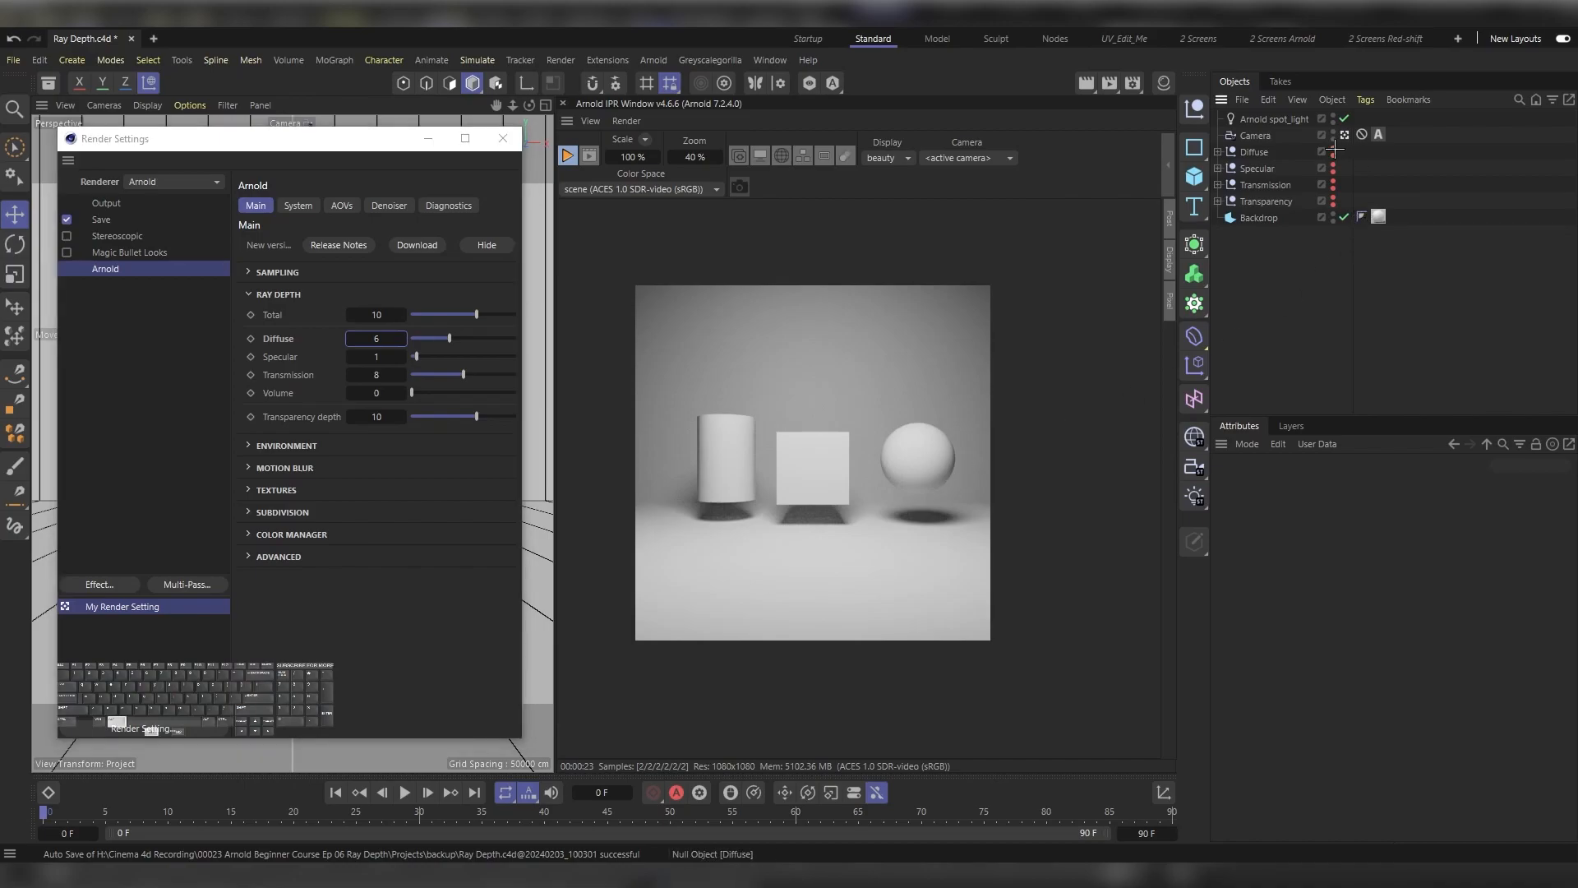
{"action": "left_click", "coordinate": [1332, 168]}
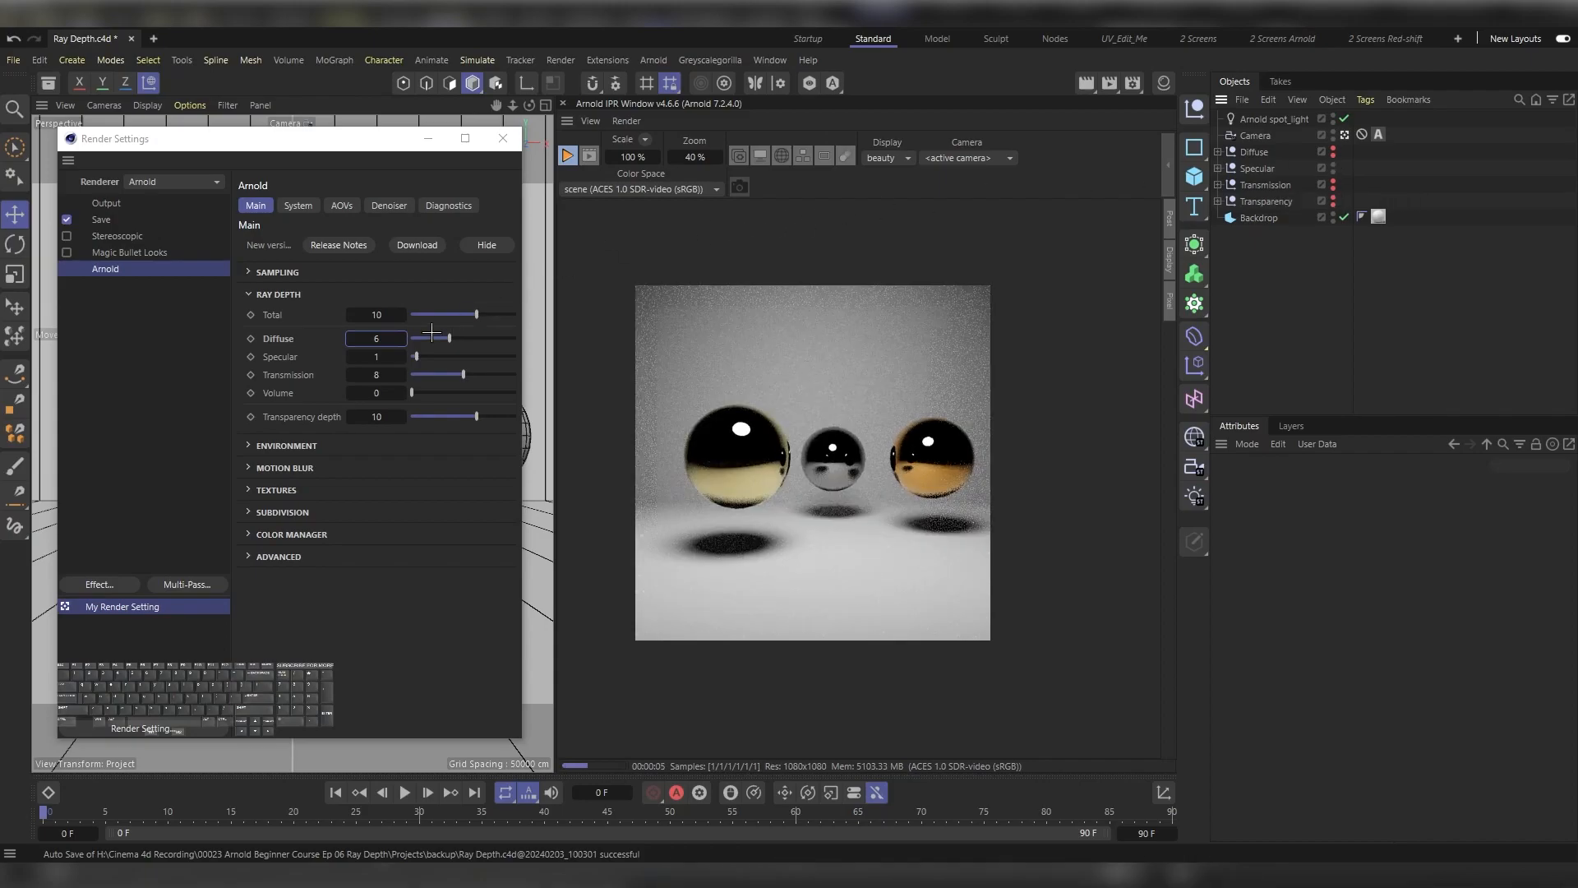
Step: Compare Specular ray depths of 0, 1 and 2 on the metal spheres, and leave the value at 3
{"action": "left_click_drag", "start_coordinate": [359, 356], "coordinate": [349, 355]}
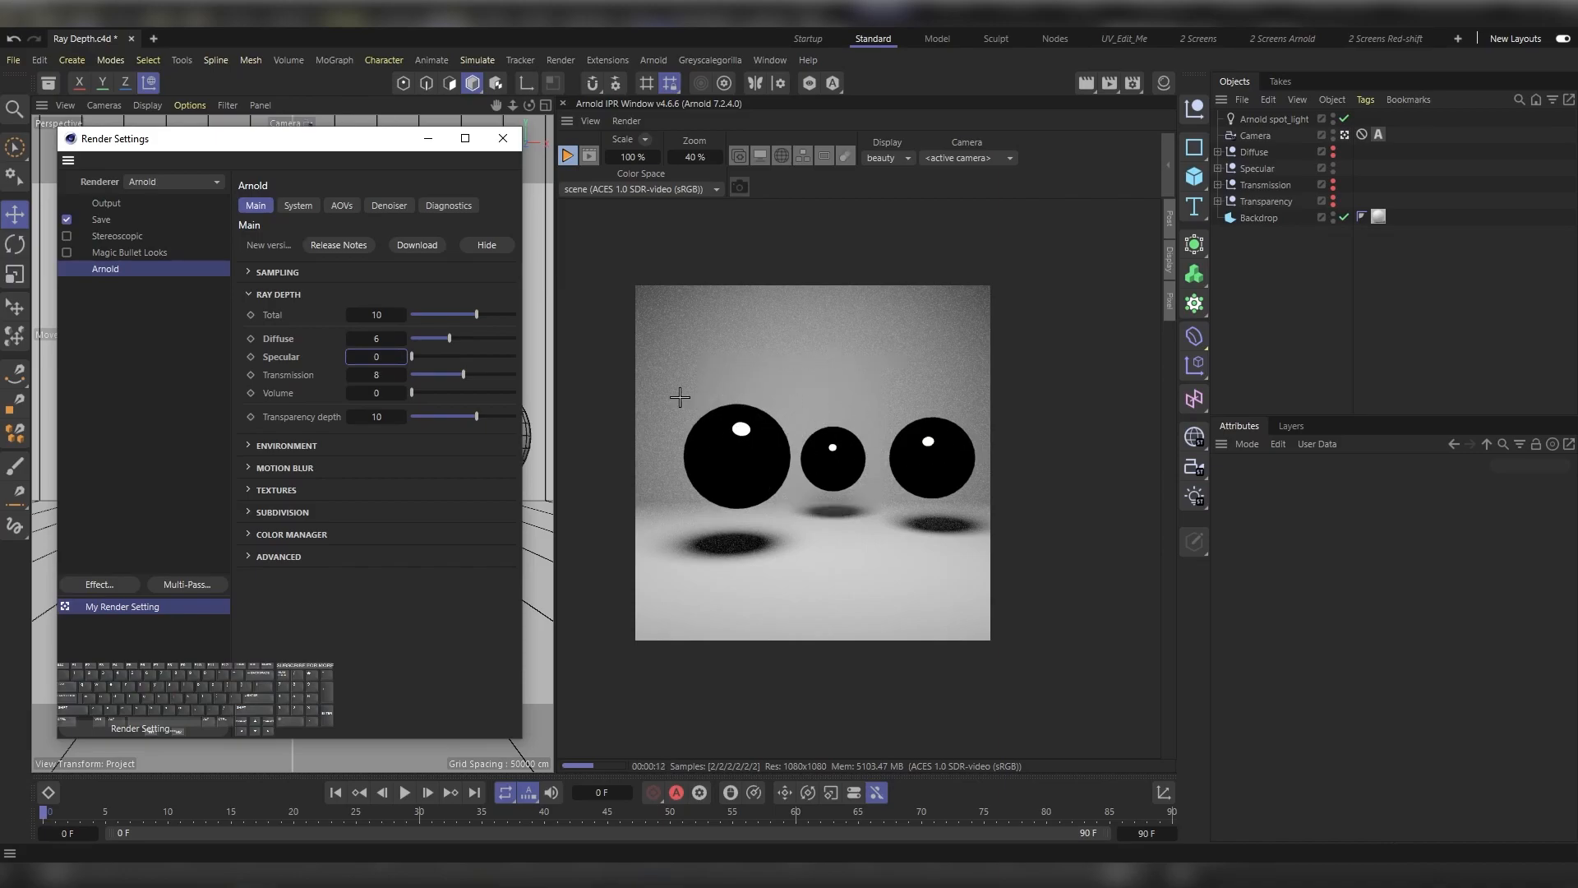
{"action": "left_click", "coordinate": [402, 353]}
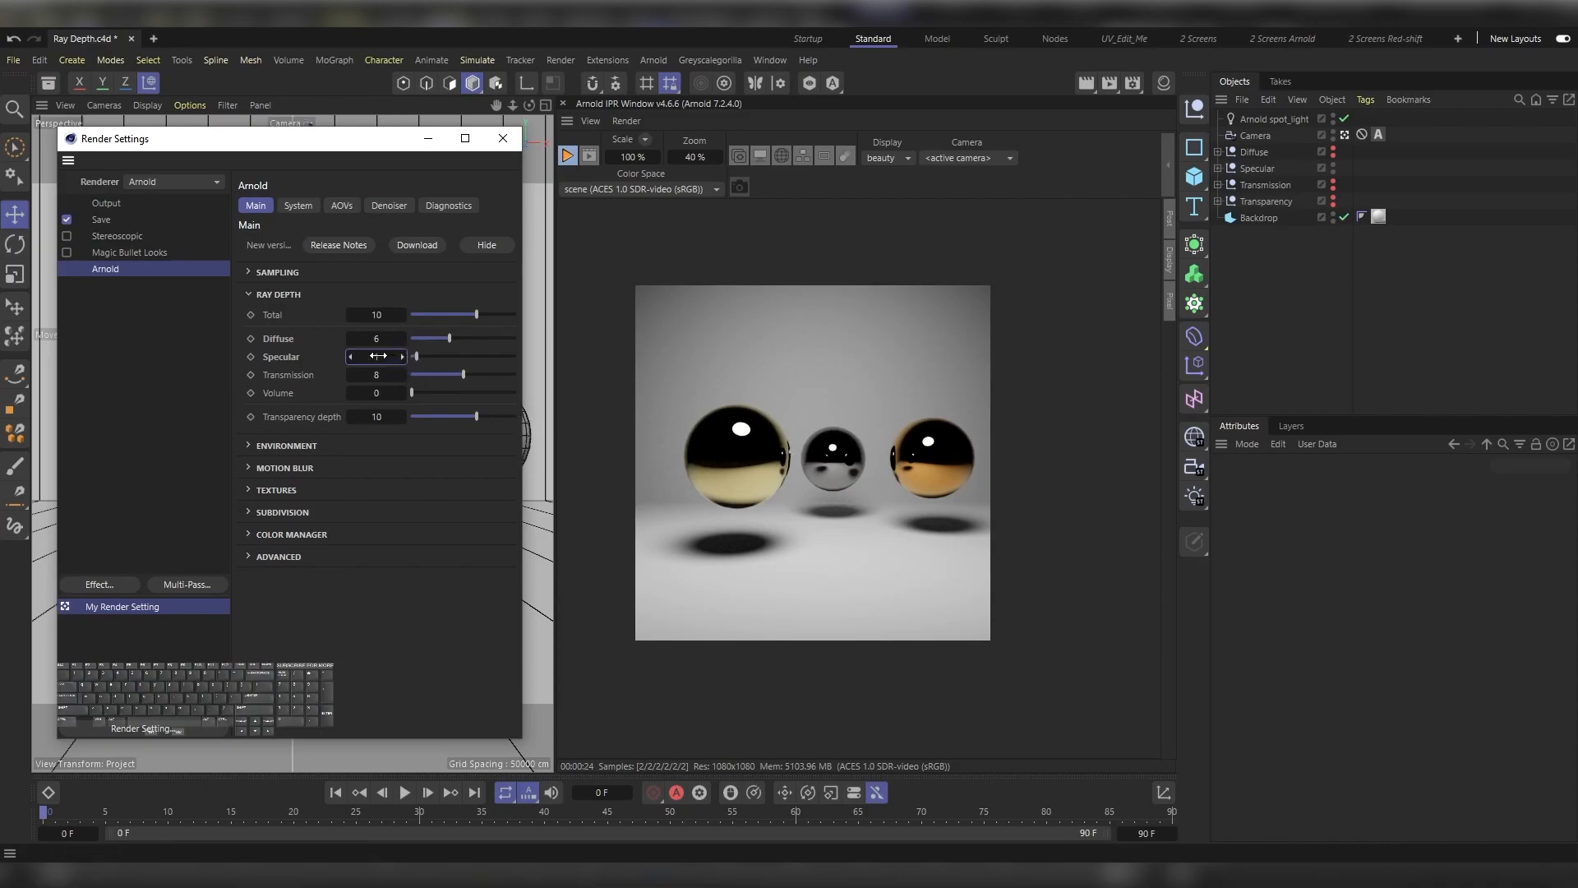
{"action": "left_click_drag", "start_coordinate": [377, 356], "coordinate": [398, 355]}
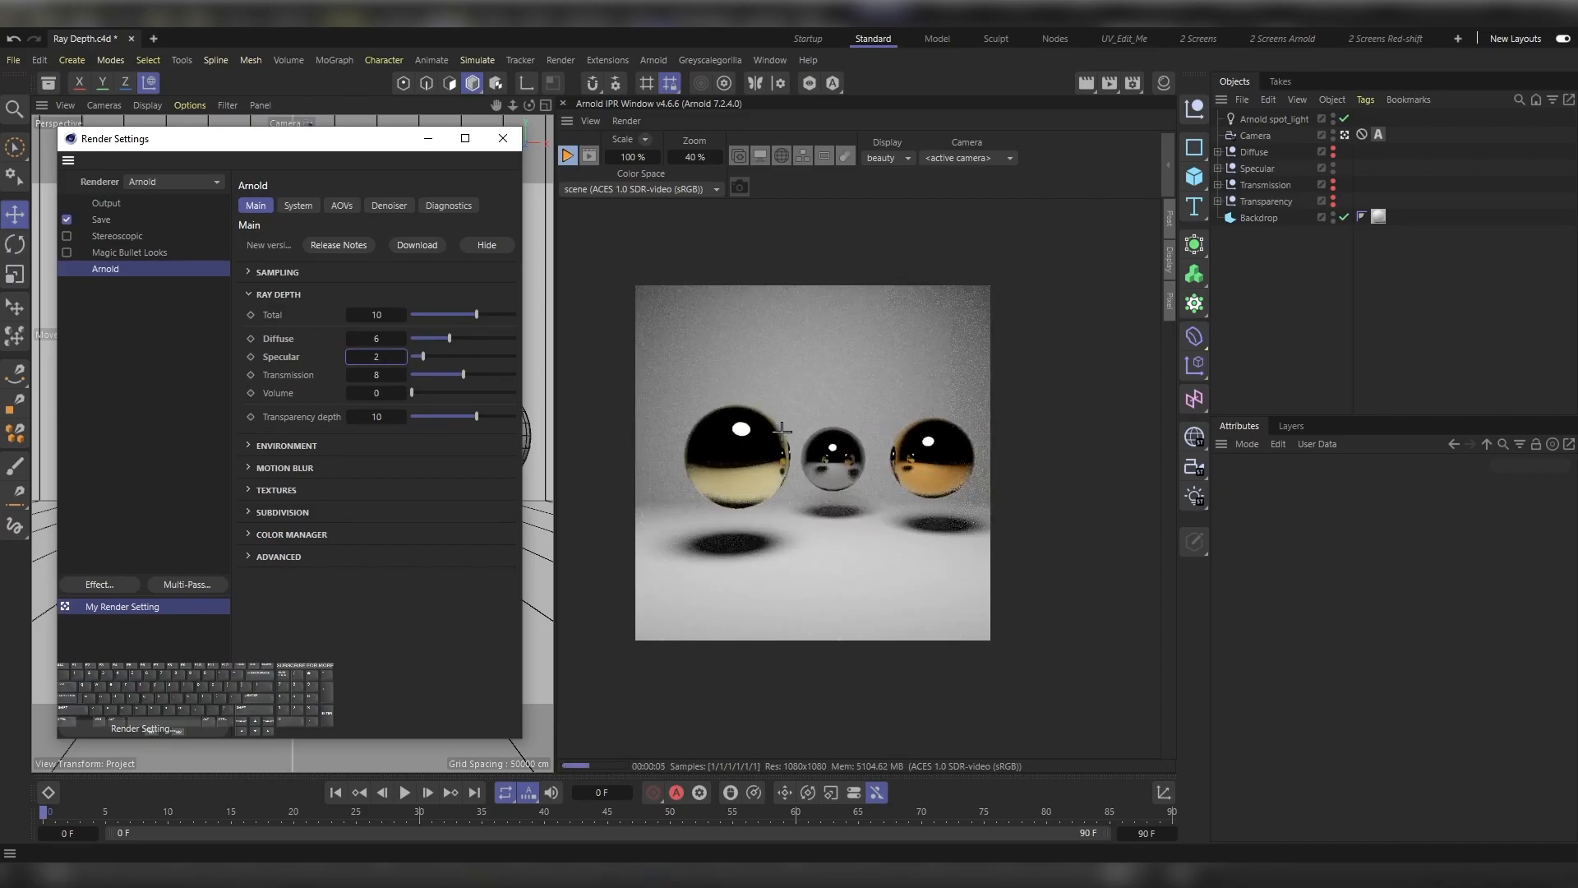
{"action": "left_click_drag", "start_coordinate": [398, 354], "coordinate": [401, 354]}
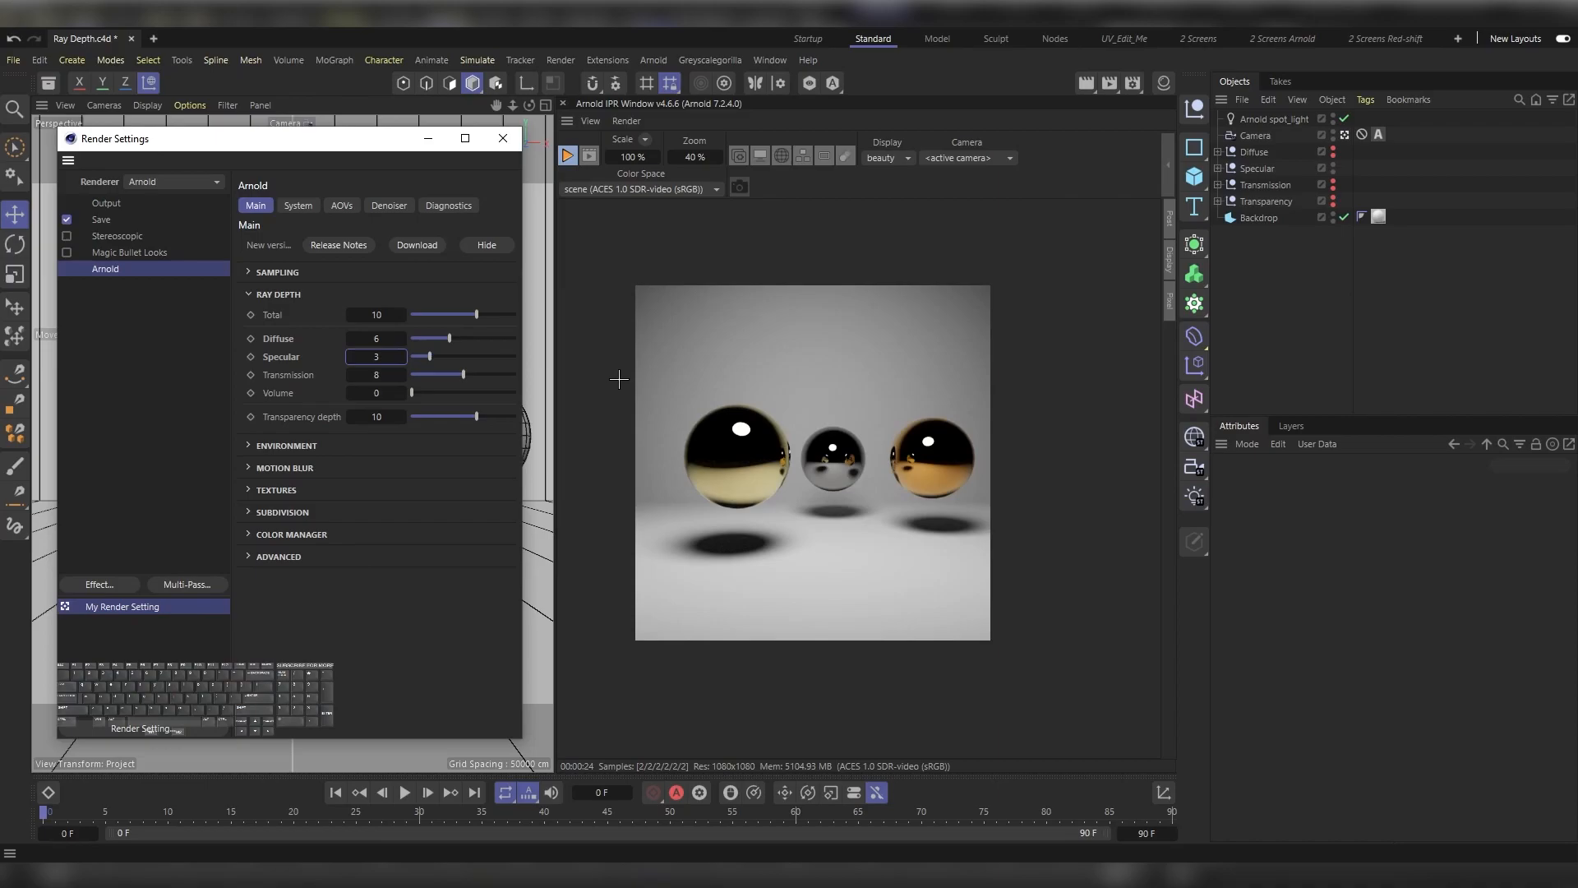
Step: Hide the Specular group and make the Transmission group visible in both the viewport and the render
{"action": "double_click", "coordinate": [1335, 169], "text": "alt"}
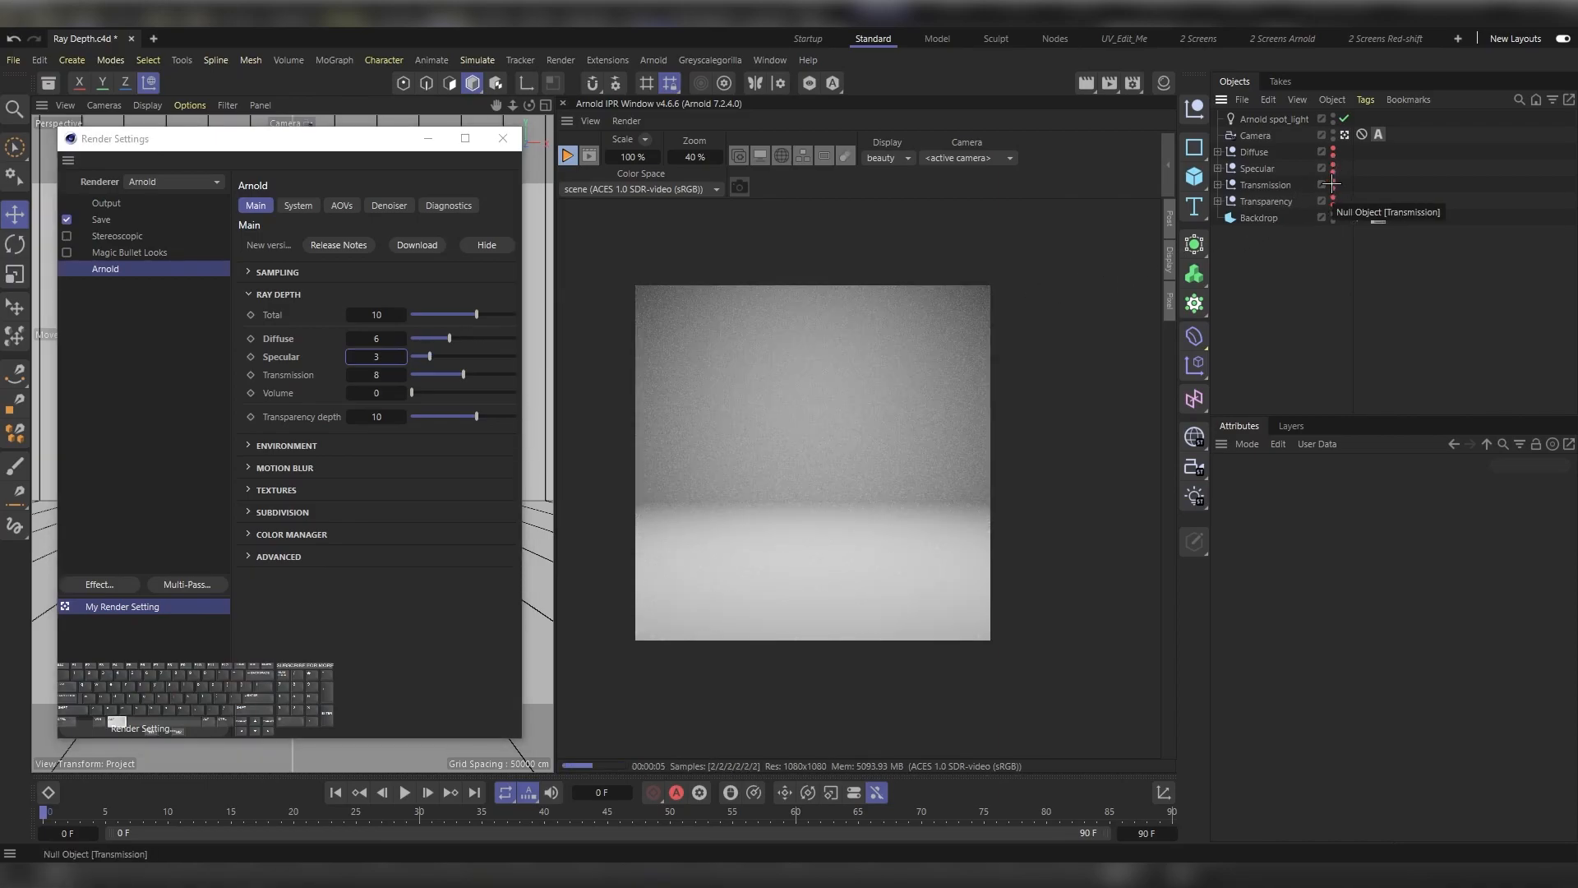
{"action": "double_click", "coordinate": [1332, 184], "text": "alt"}
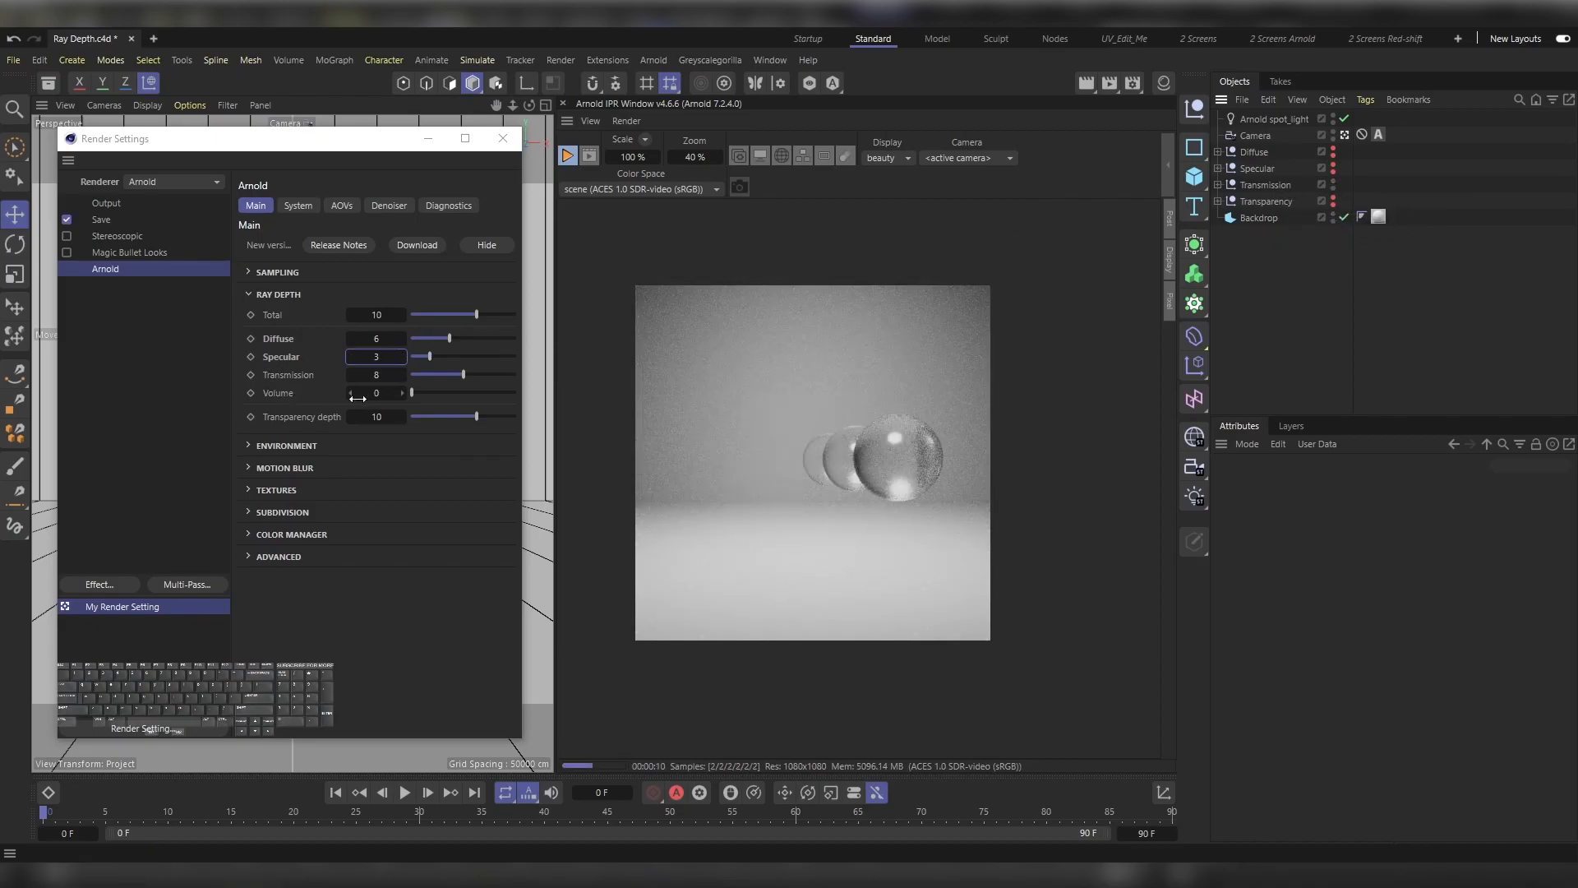
Step: Try Transmission ray depths of 0, 1, 2 and 6 on the glass spheres
{"action": "left_click_drag", "start_coordinate": [401, 375], "coordinate": [375, 375]}
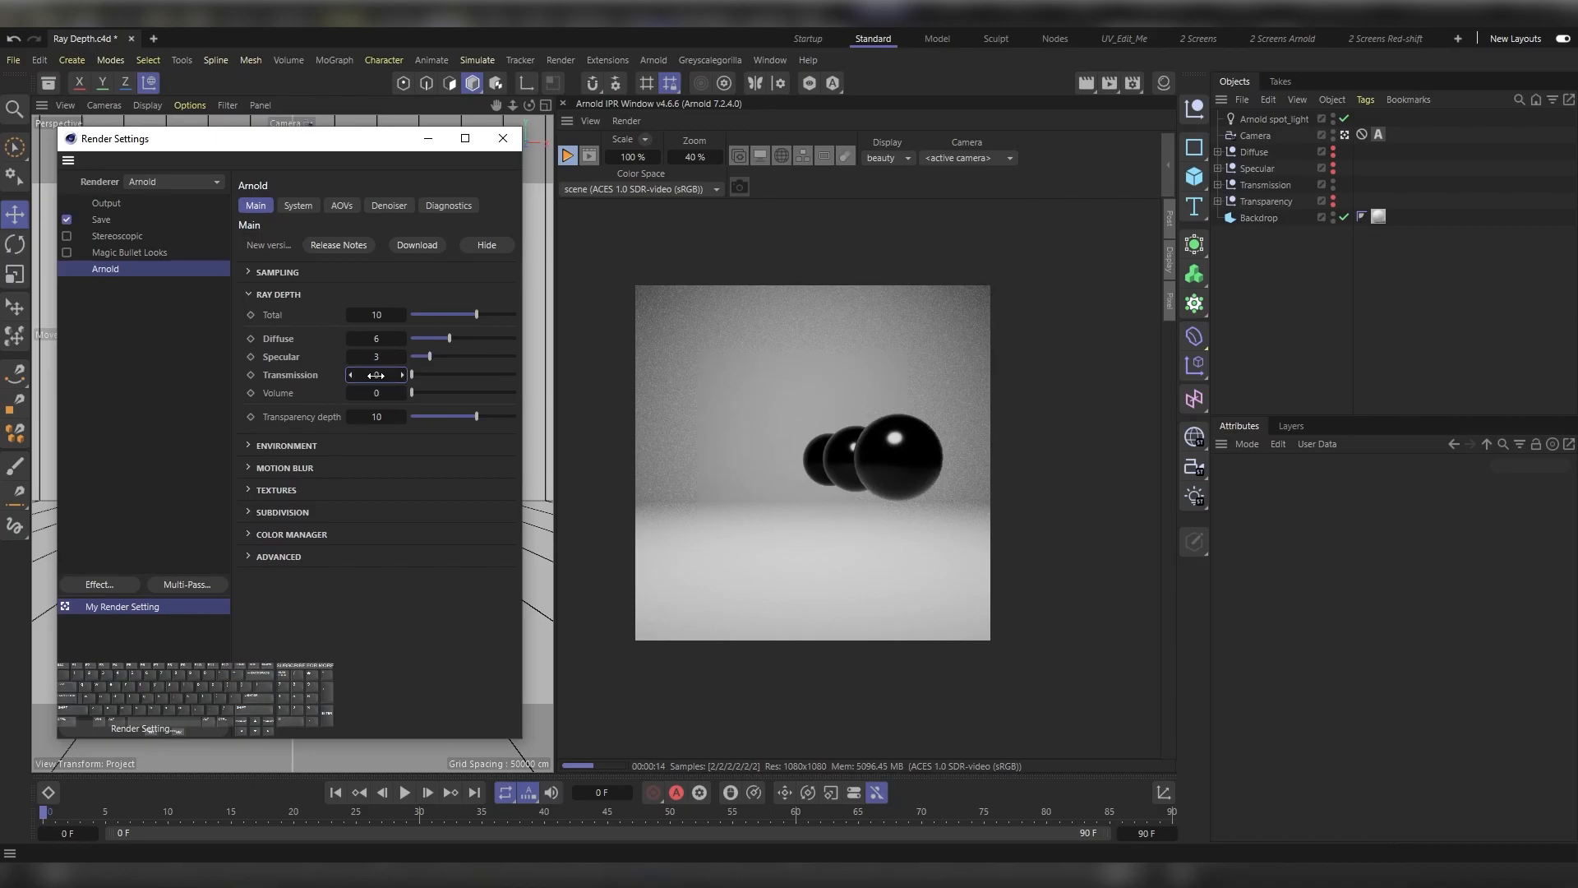
{"action": "left_click", "coordinate": [401, 375]}
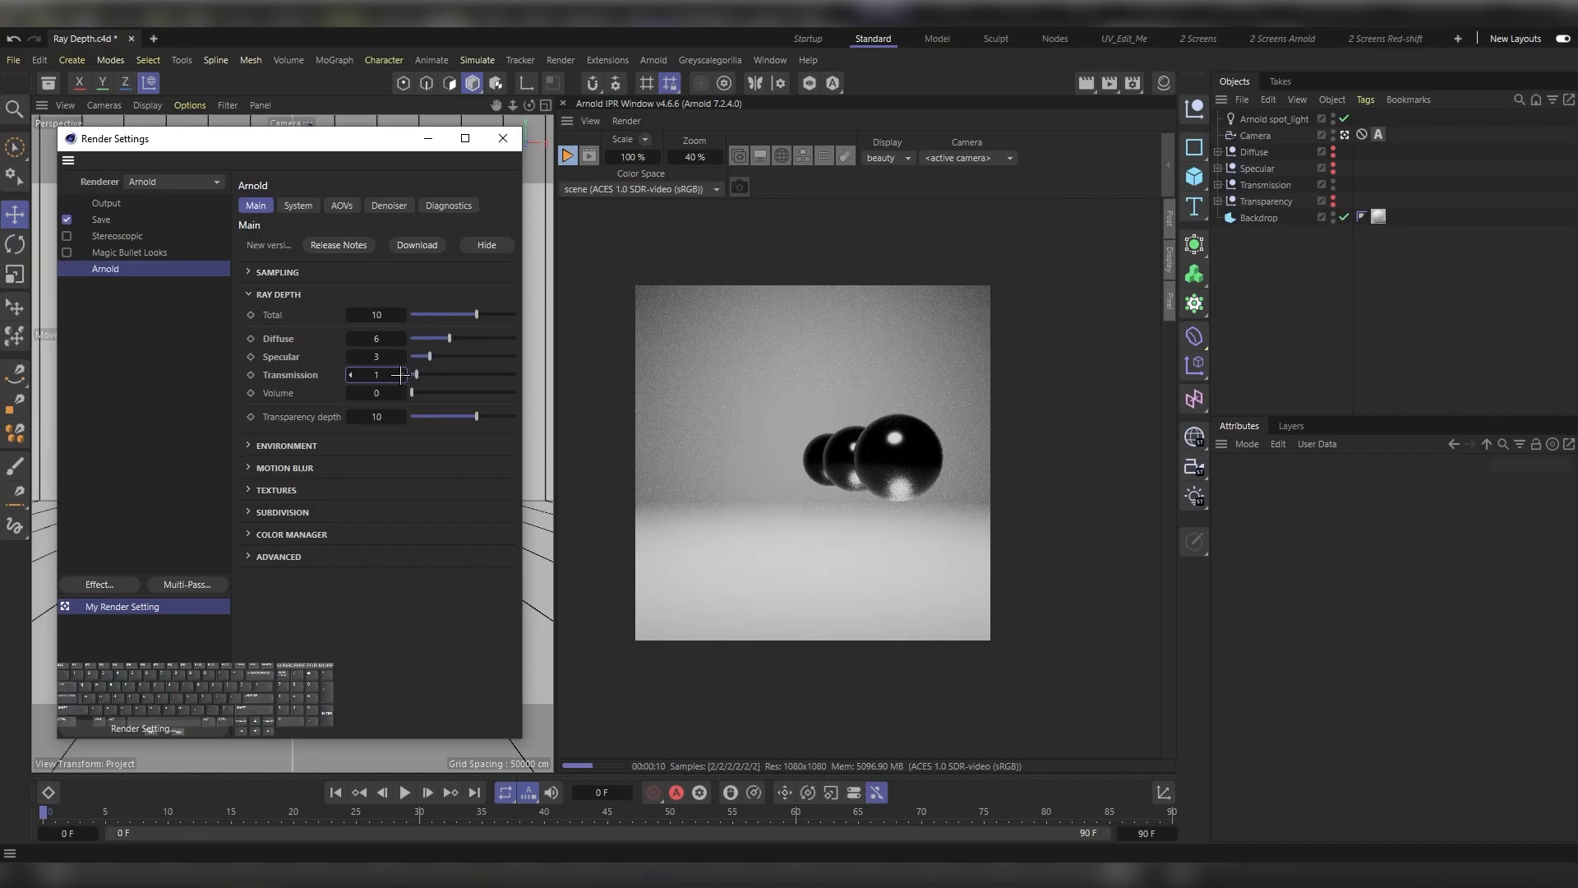
{"action": "left_click", "coordinate": [399, 375]}
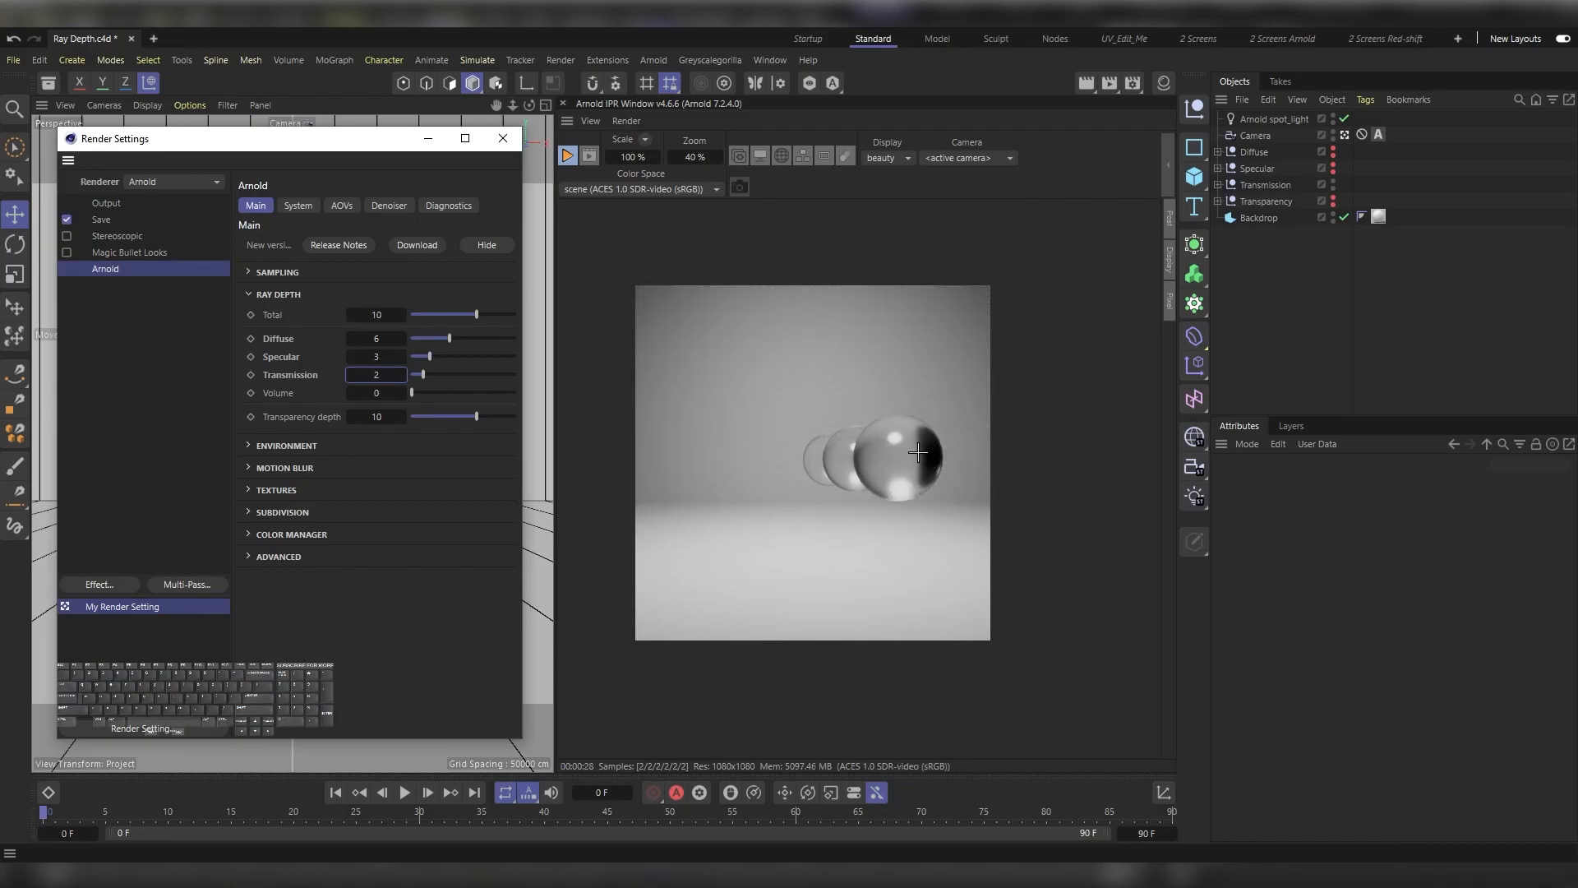
{"action": "double_click", "coordinate": [382, 375]}
{"action": "type", "text": "6"}
{"action": "key", "text": "Return"}
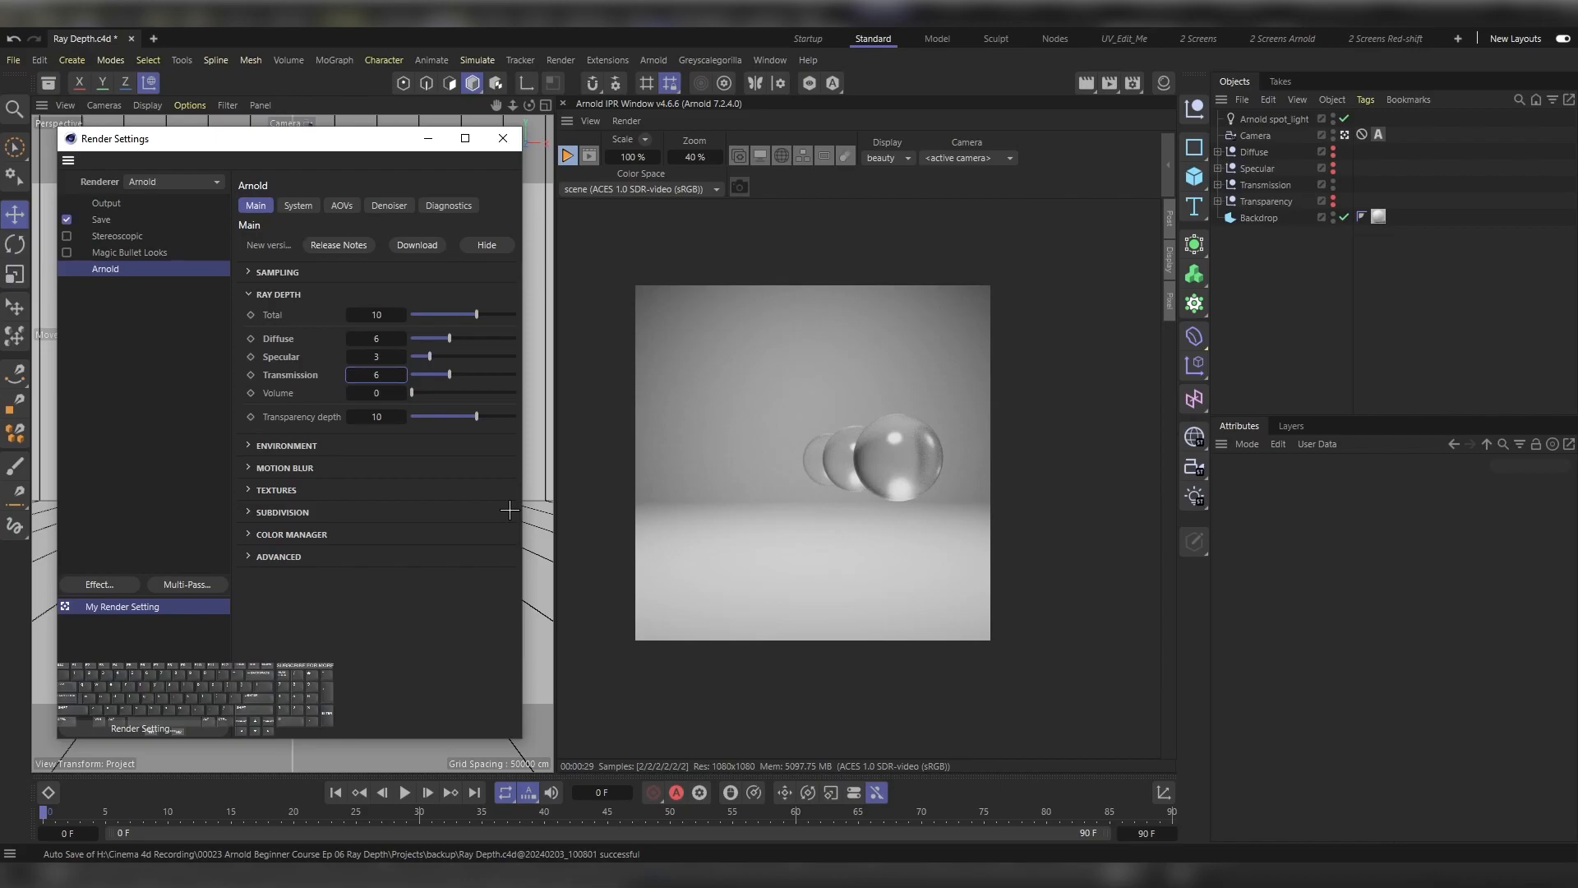
Step: Set the Transmission ray depth to 8
{"action": "double_click", "coordinate": [376, 374]}
{"action": "type", "text": "8"}
{"action": "key", "text": "Return"}
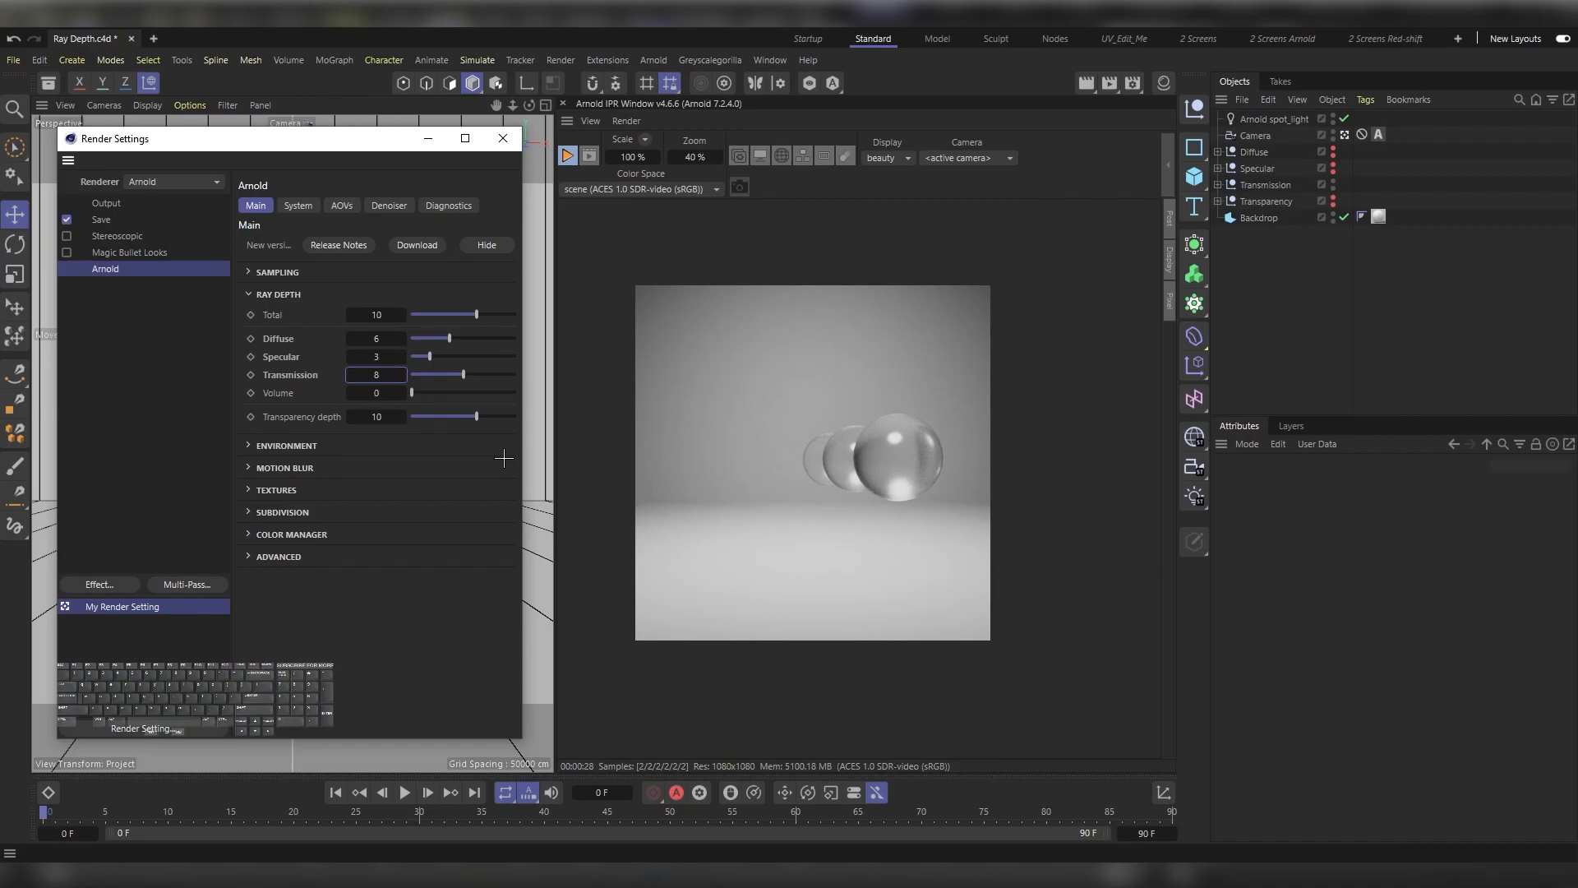
Step: Compare the "0 Volume depth.png" and "5 Volume depth.png" cloud images in the Picture Viewer, and minimize it
{"action": "key", "text": "shift"}
{"action": "key", "text": "shift+F6"}
{"action": "key", "text": "Up"}
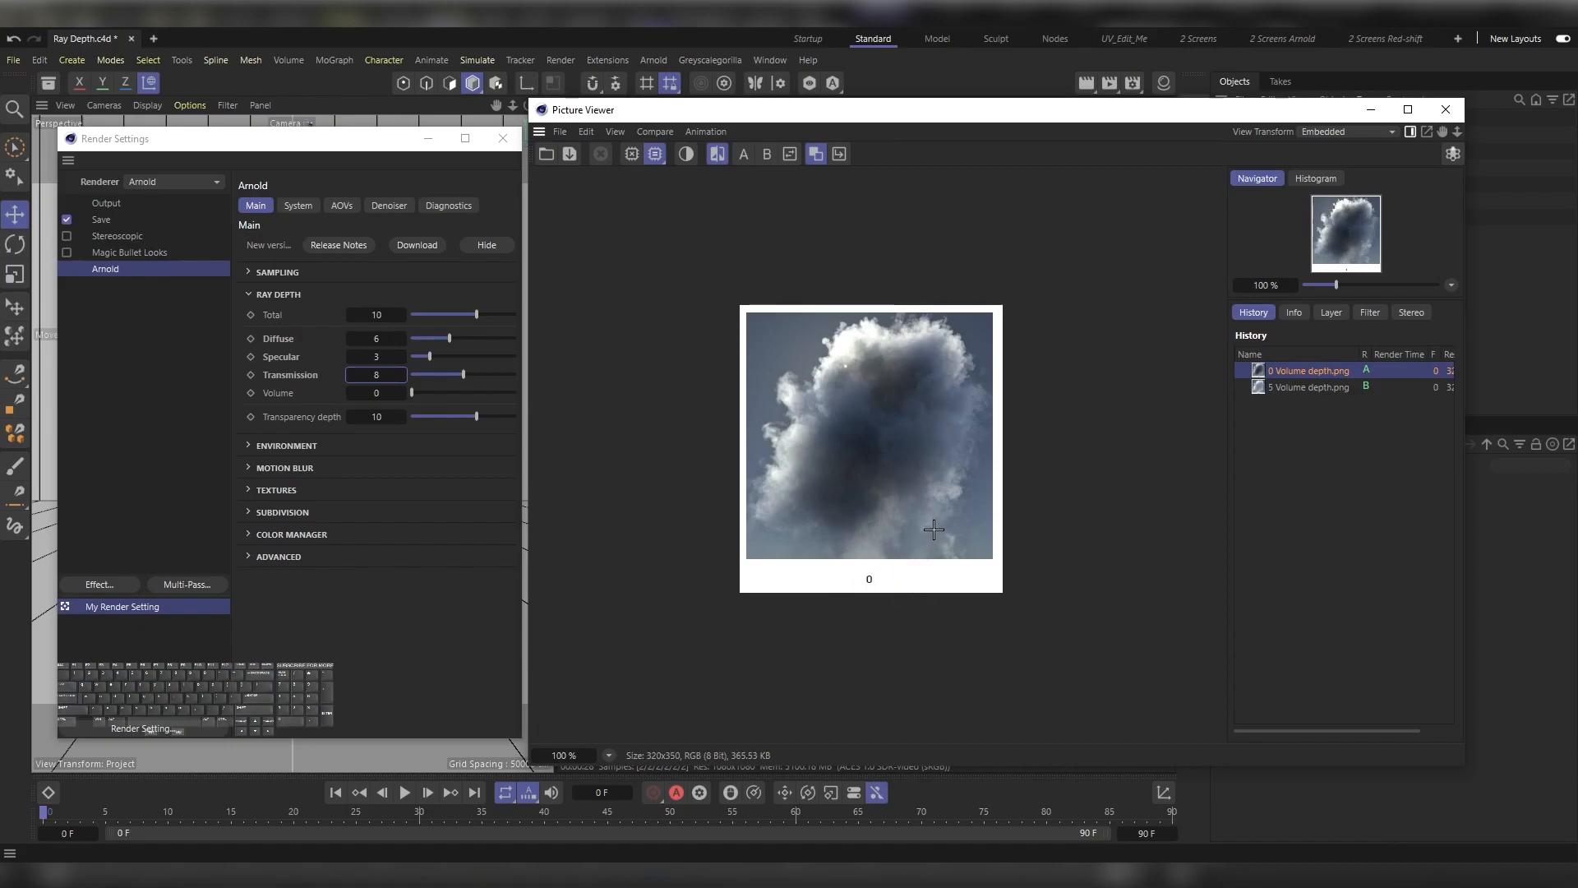
{"action": "left_click", "coordinate": [1302, 387]}
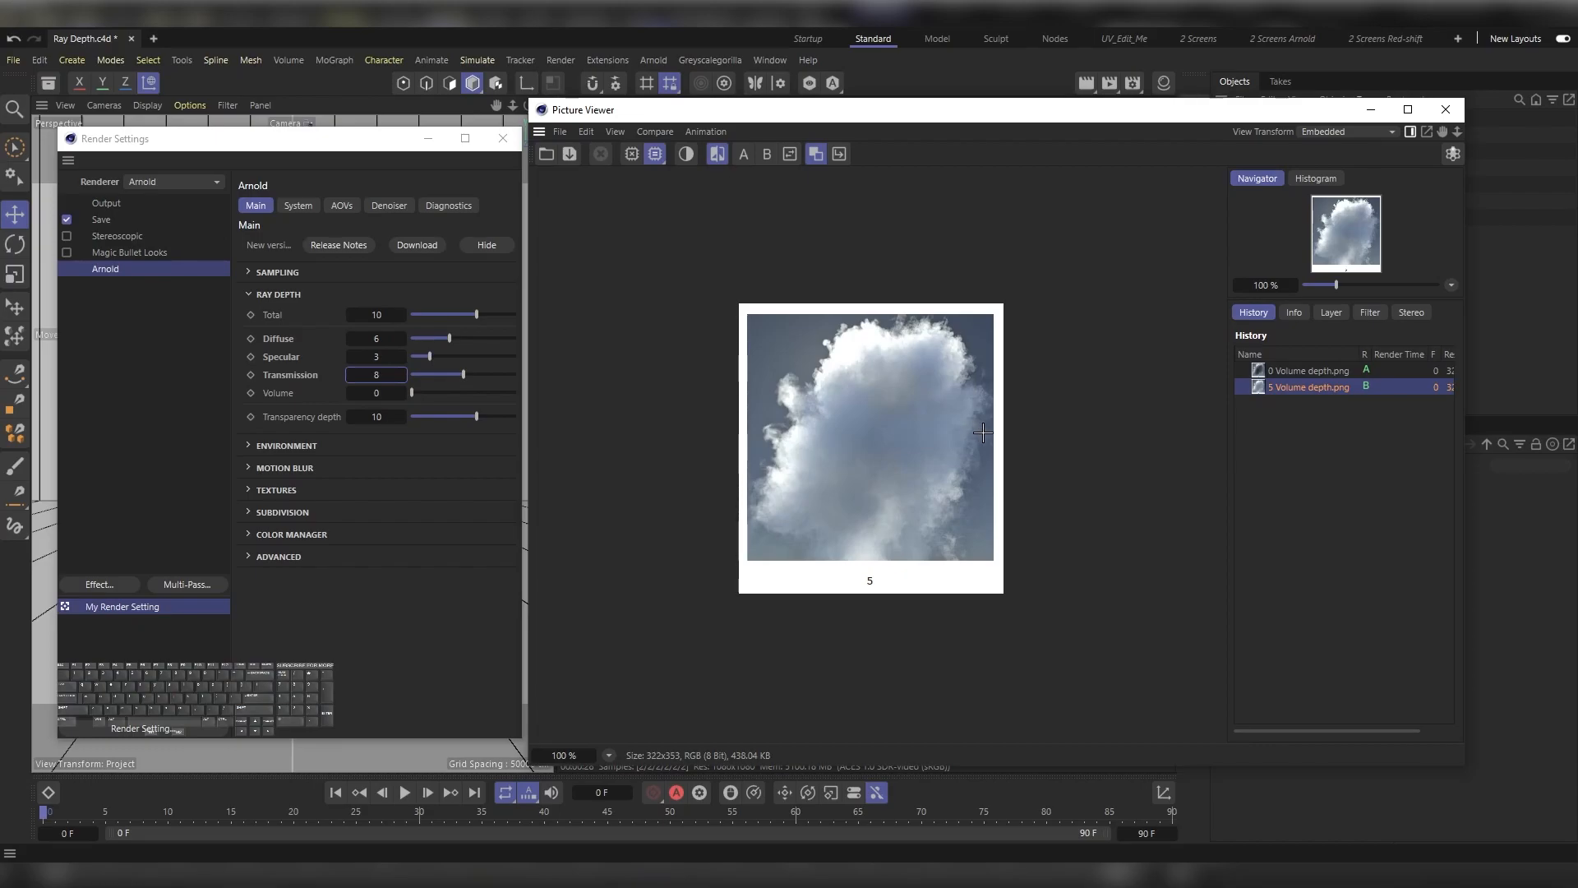
{"action": "left_click", "coordinate": [1372, 111]}
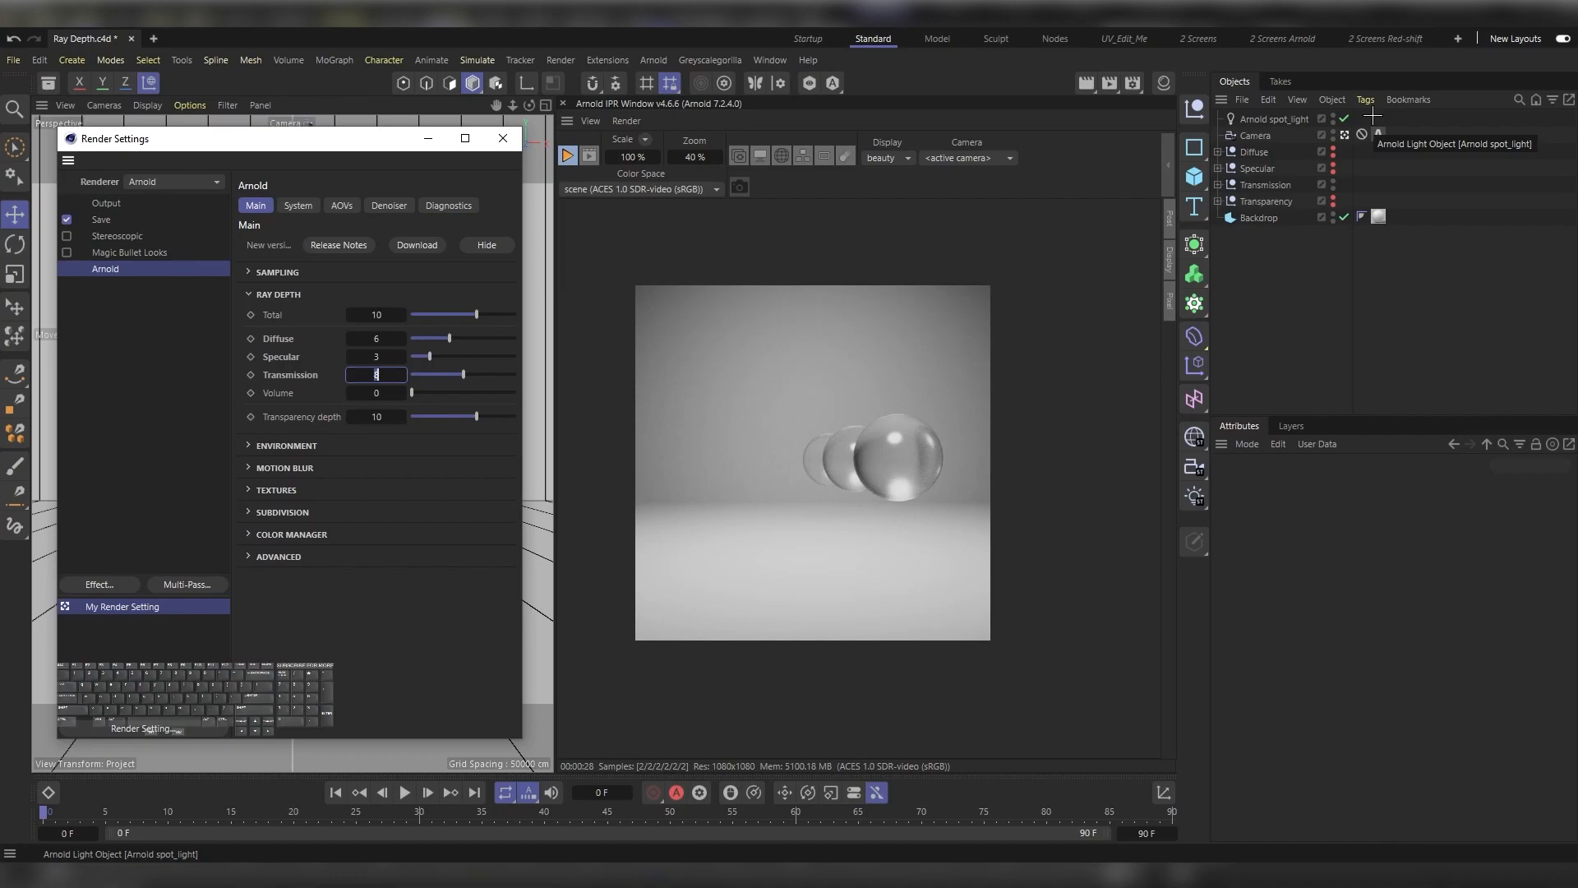
Step: Show the Transparency group instead of Transmission, and open the pink standard_surface material in the Material Editor over the viewport
{"action": "left_click", "coordinate": [1334, 196]}
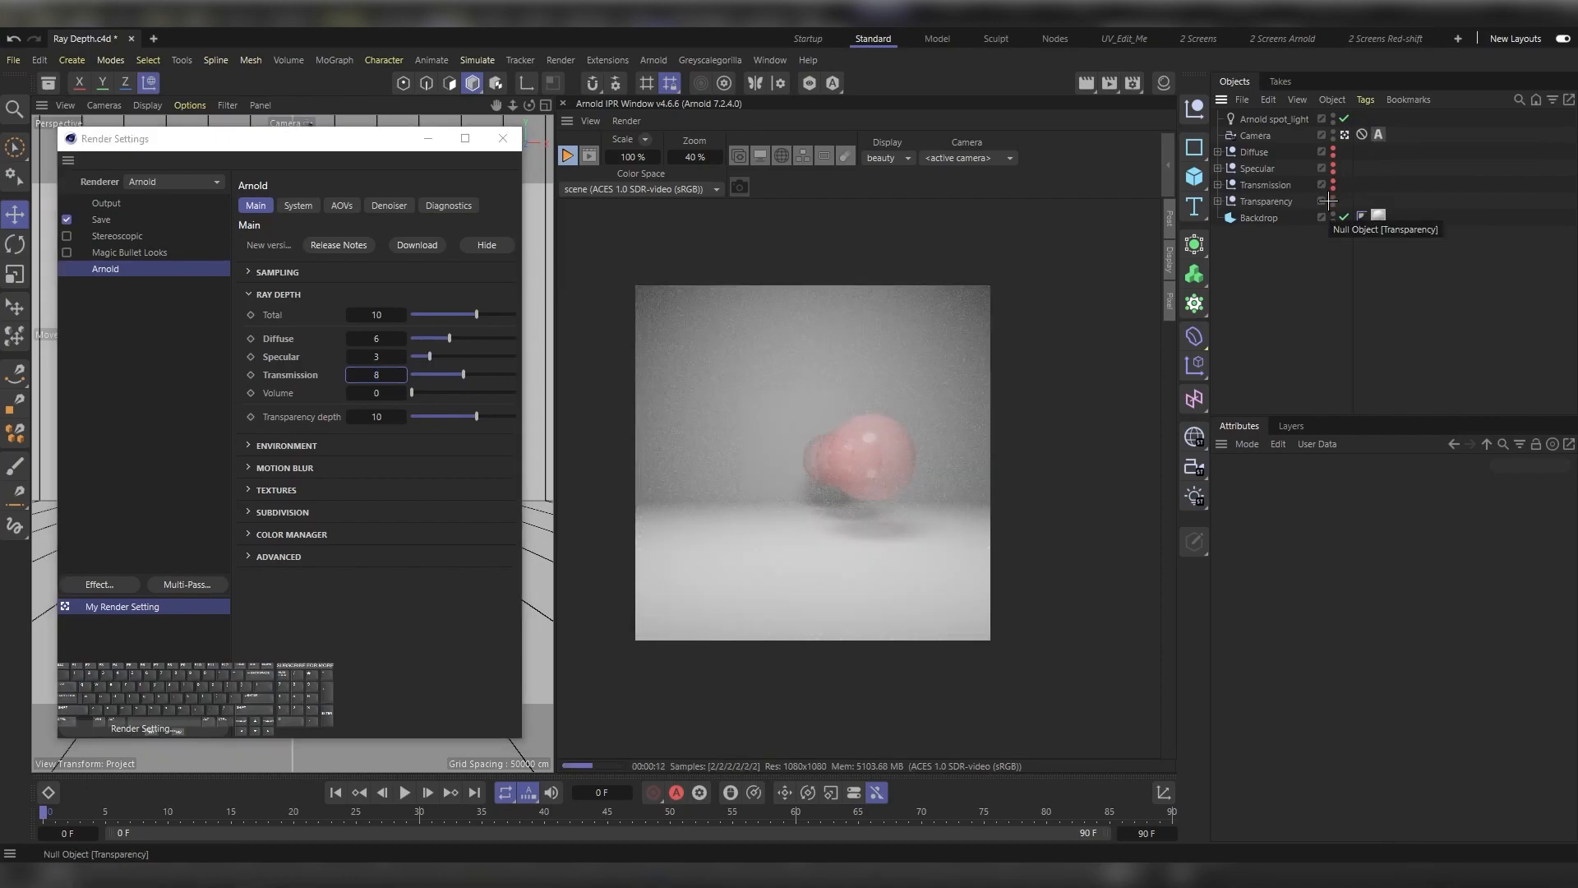
{"action": "left_click", "coordinate": [1166, 80]}
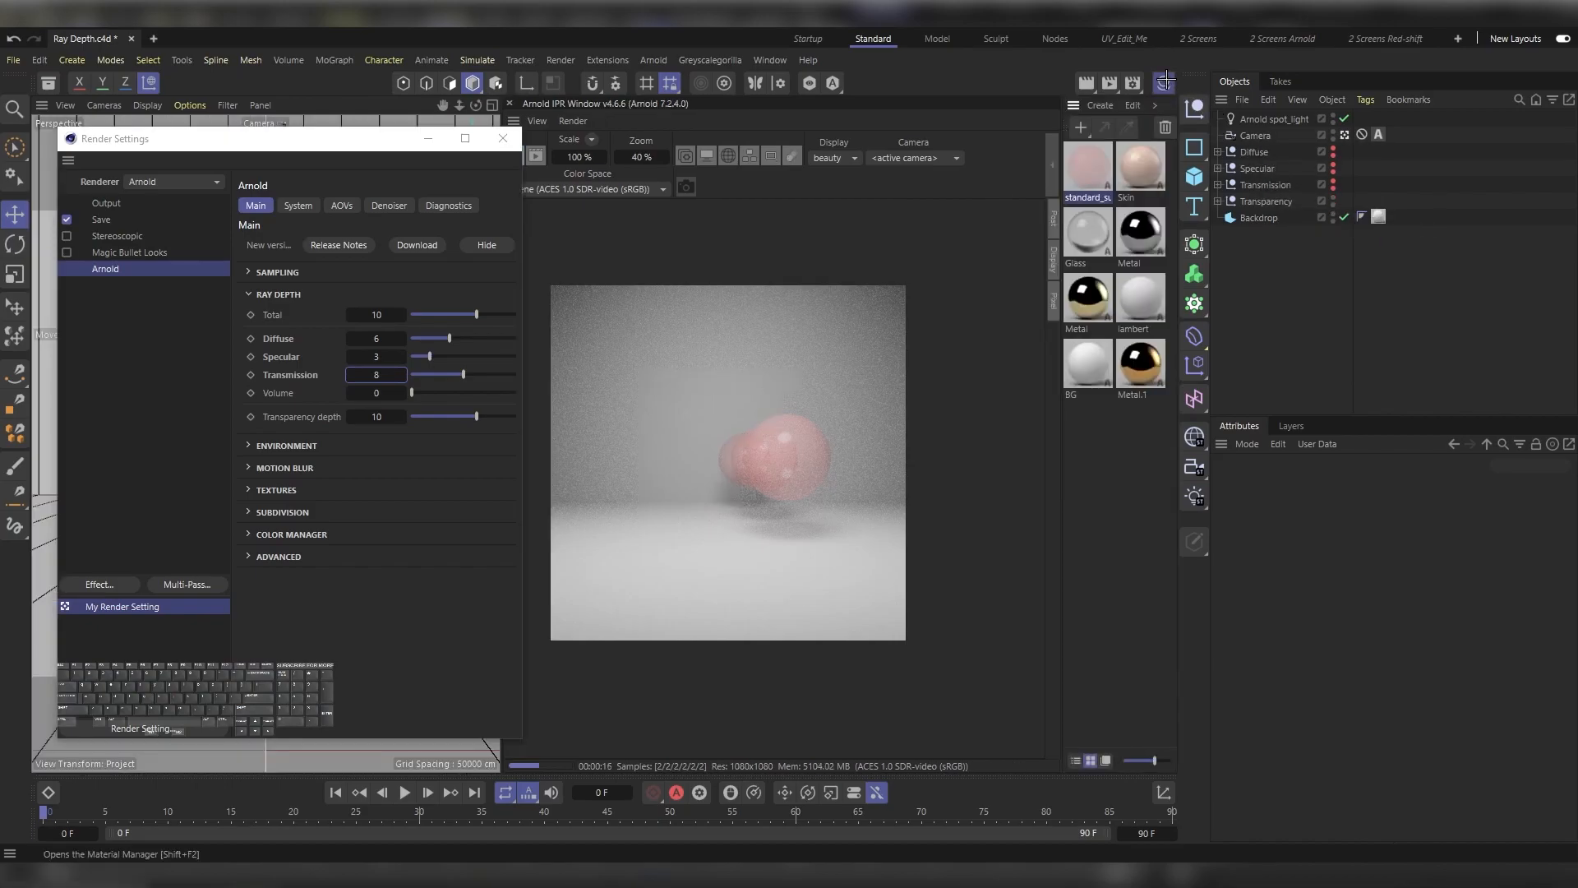
{"action": "double_click", "coordinate": [1093, 167]}
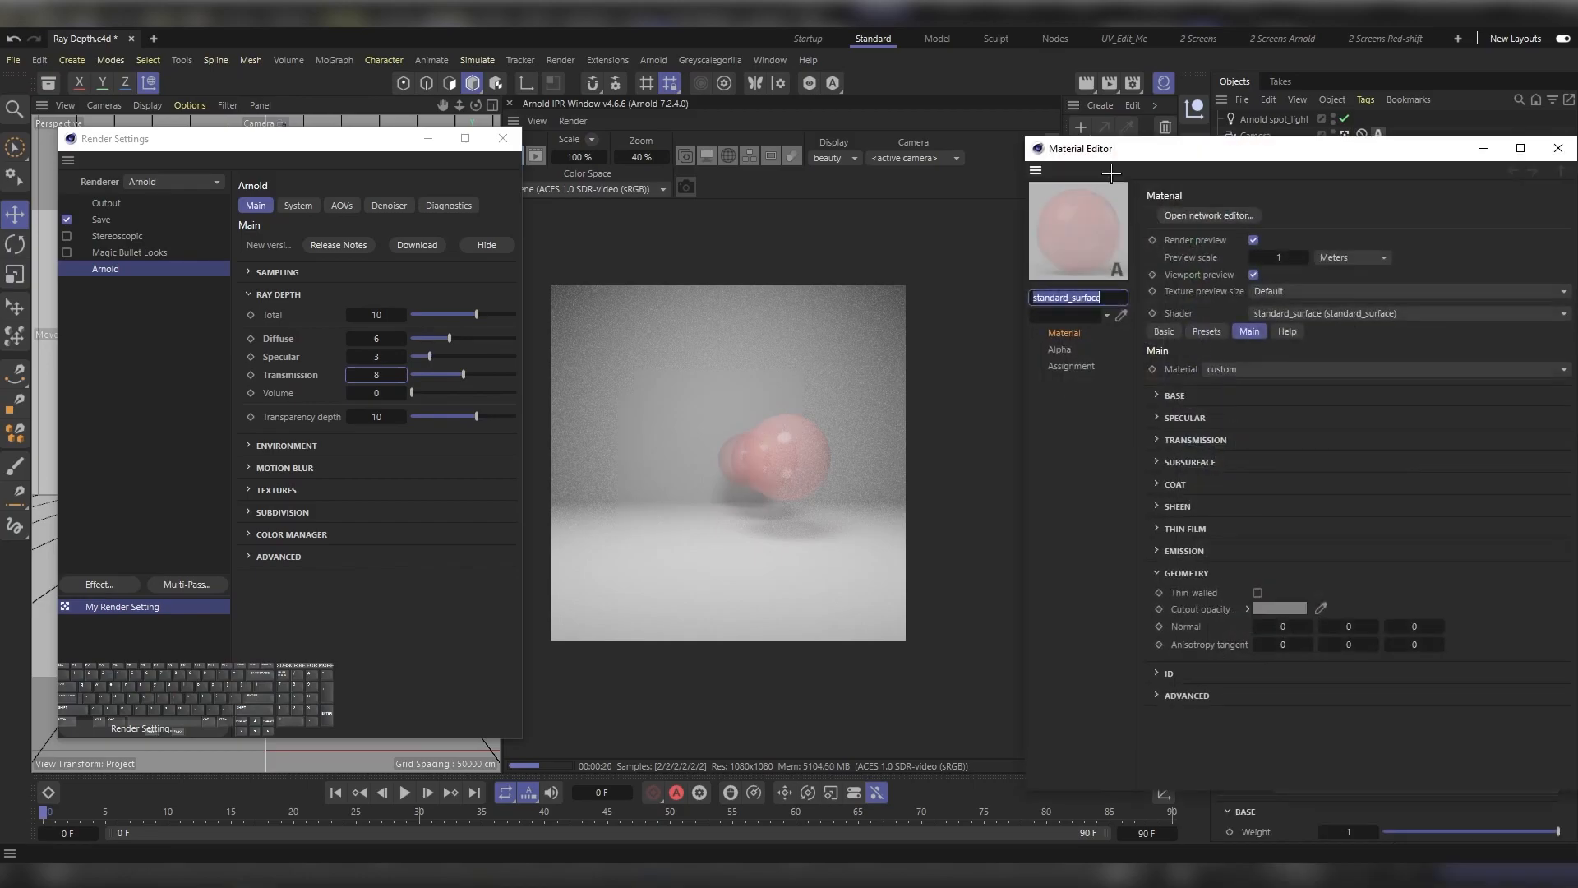
{"action": "left_click_drag", "start_coordinate": [1224, 158], "coordinate": [396, 121]}
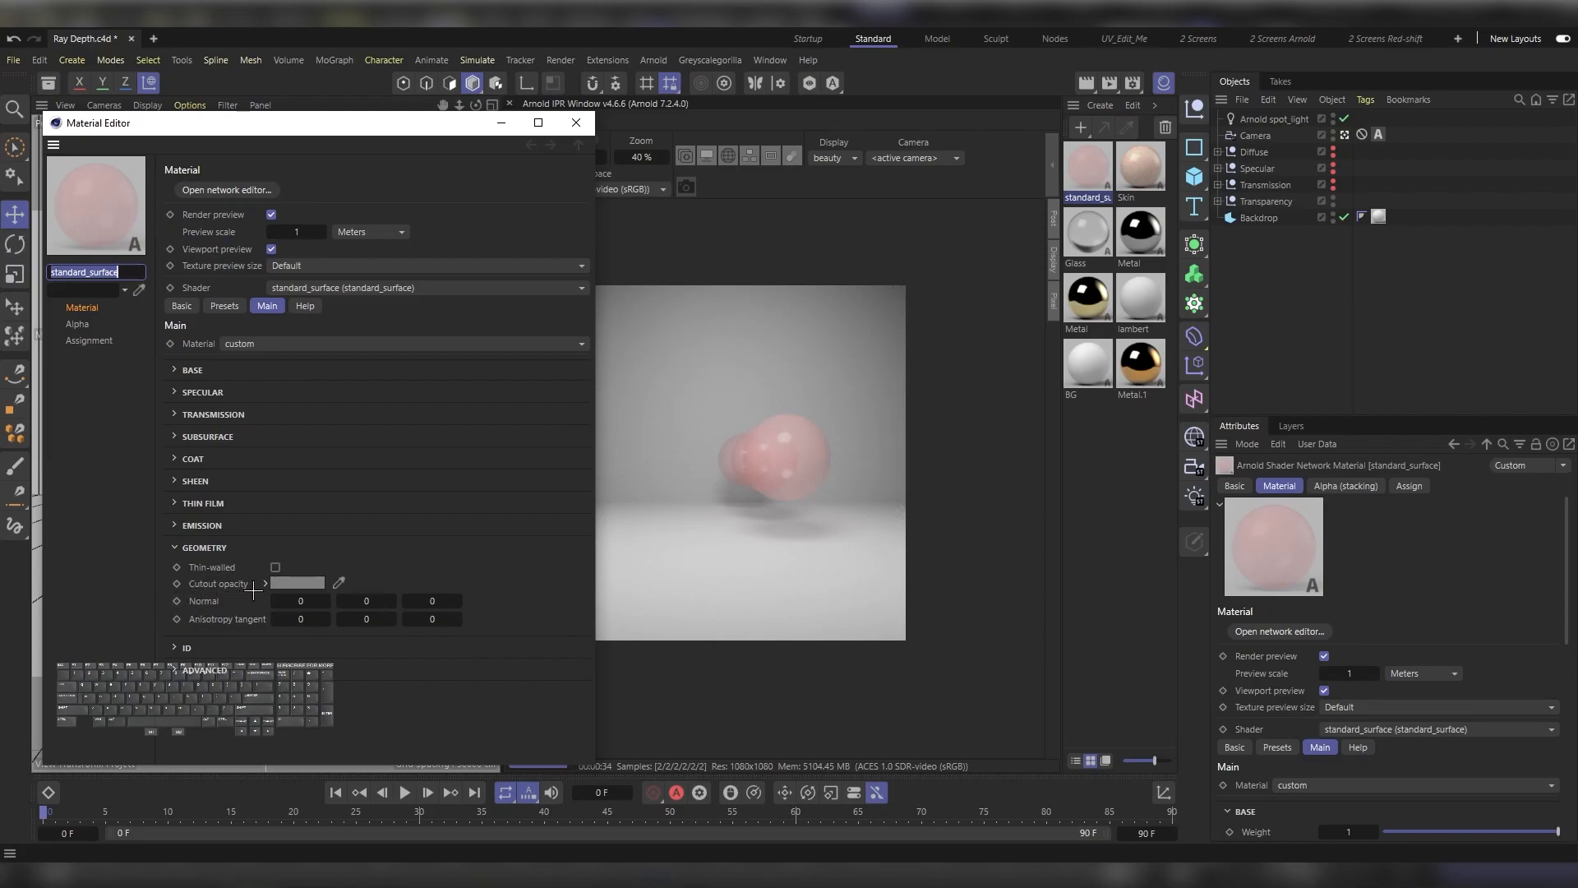
Step: Try Cutout opacity brightness values of 100%, 0% and again 100% on the pink standard_surface material
{"action": "mouse_move", "coordinate": [297, 582]}
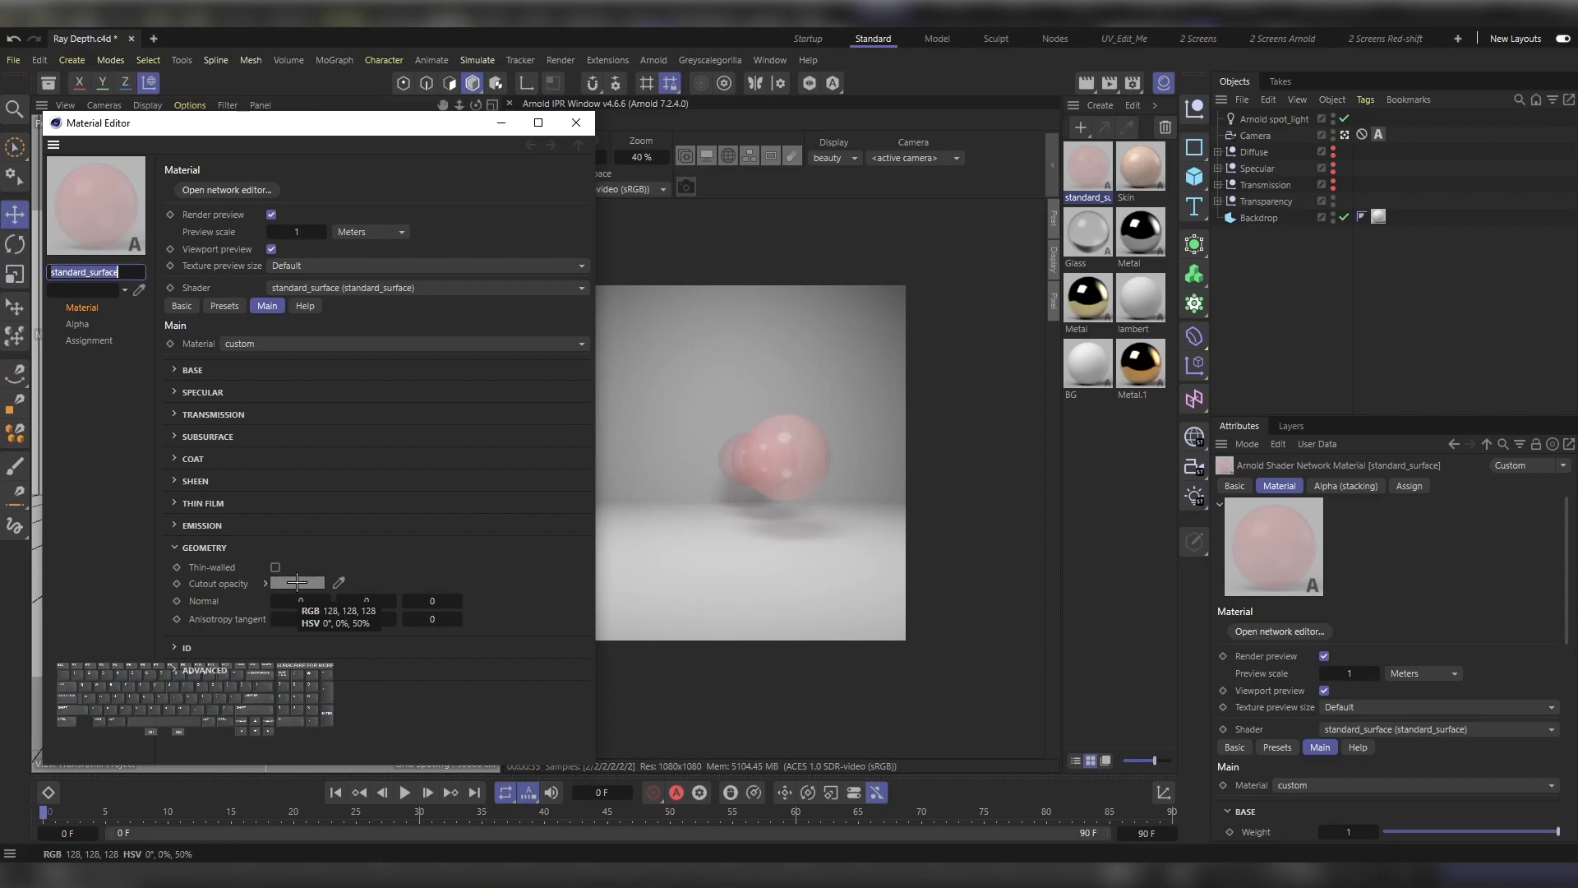
{"action": "left_click", "coordinate": [297, 583]}
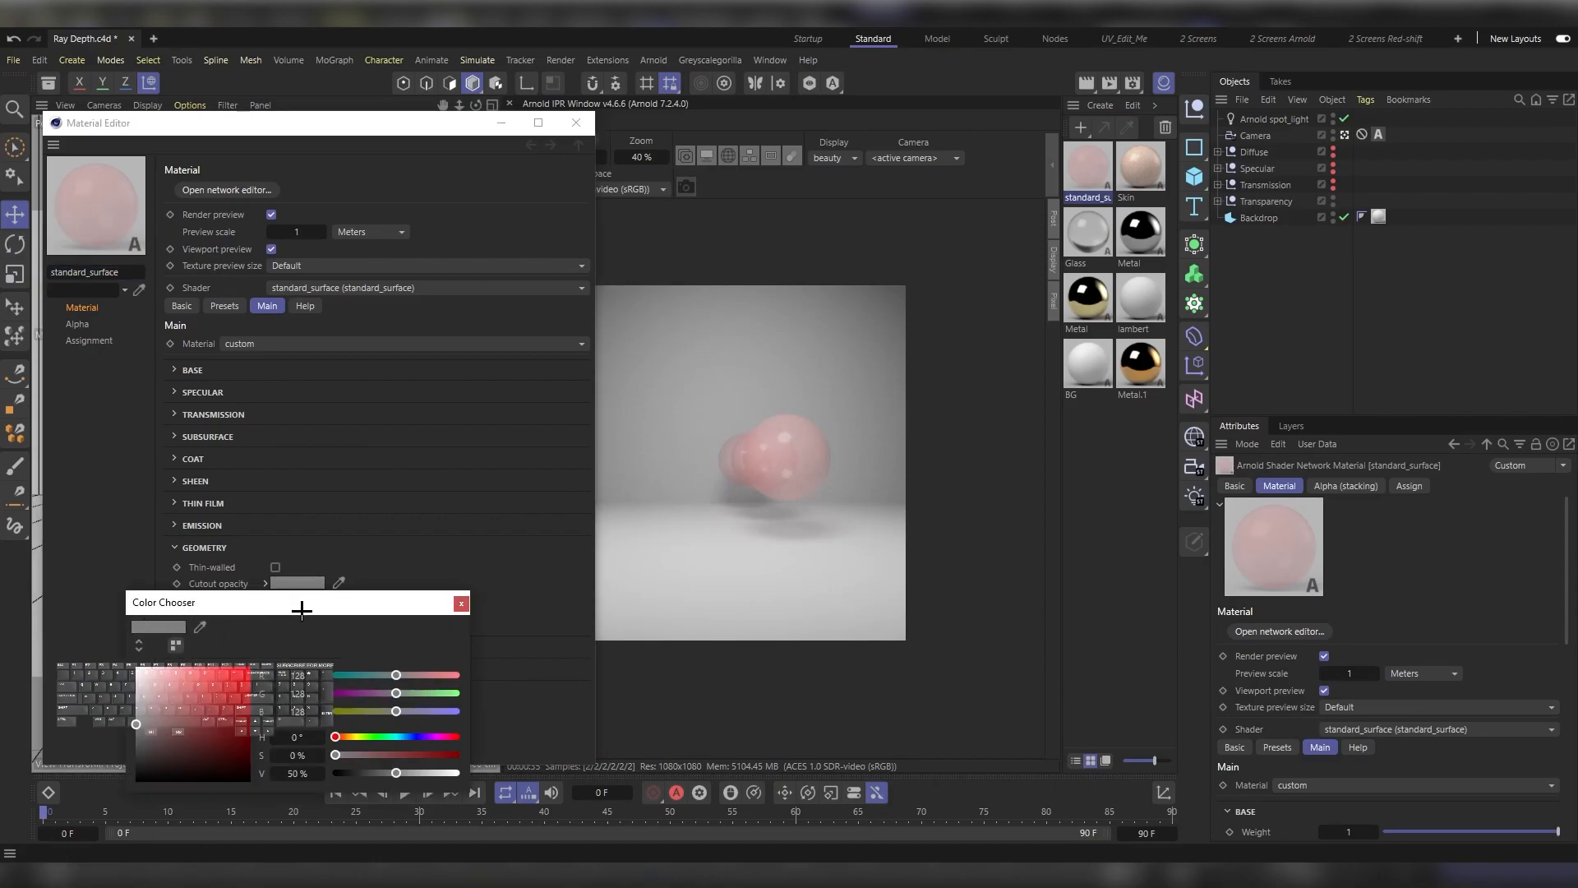
{"action": "left_click_drag", "start_coordinate": [302, 609], "coordinate": [310, 382]}
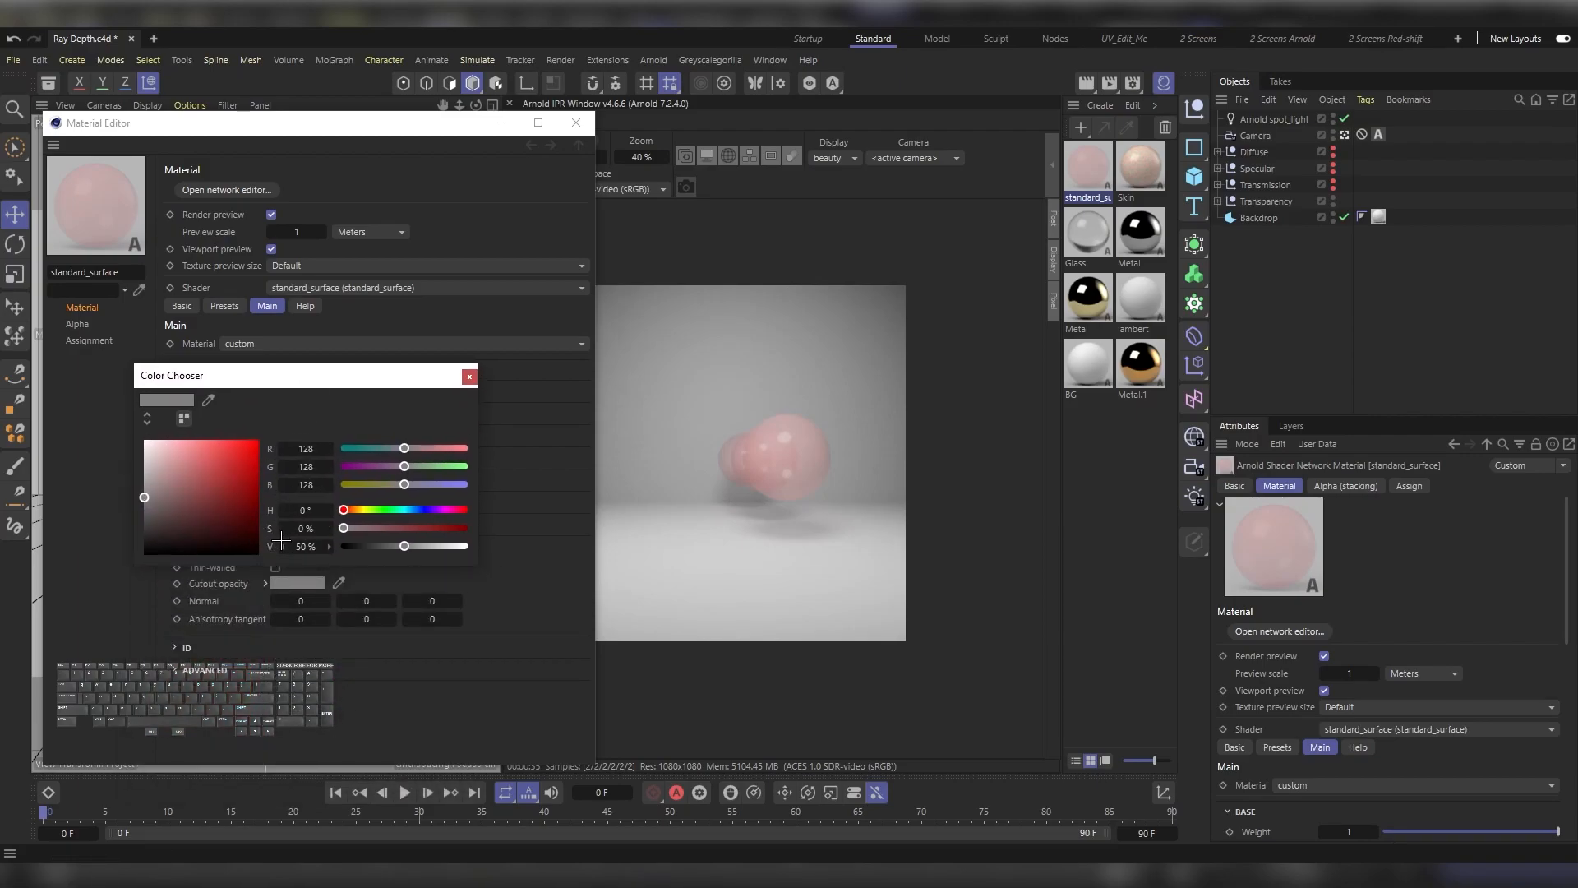
{"action": "left_click_drag", "start_coordinate": [302, 547], "coordinate": [378, 547]}
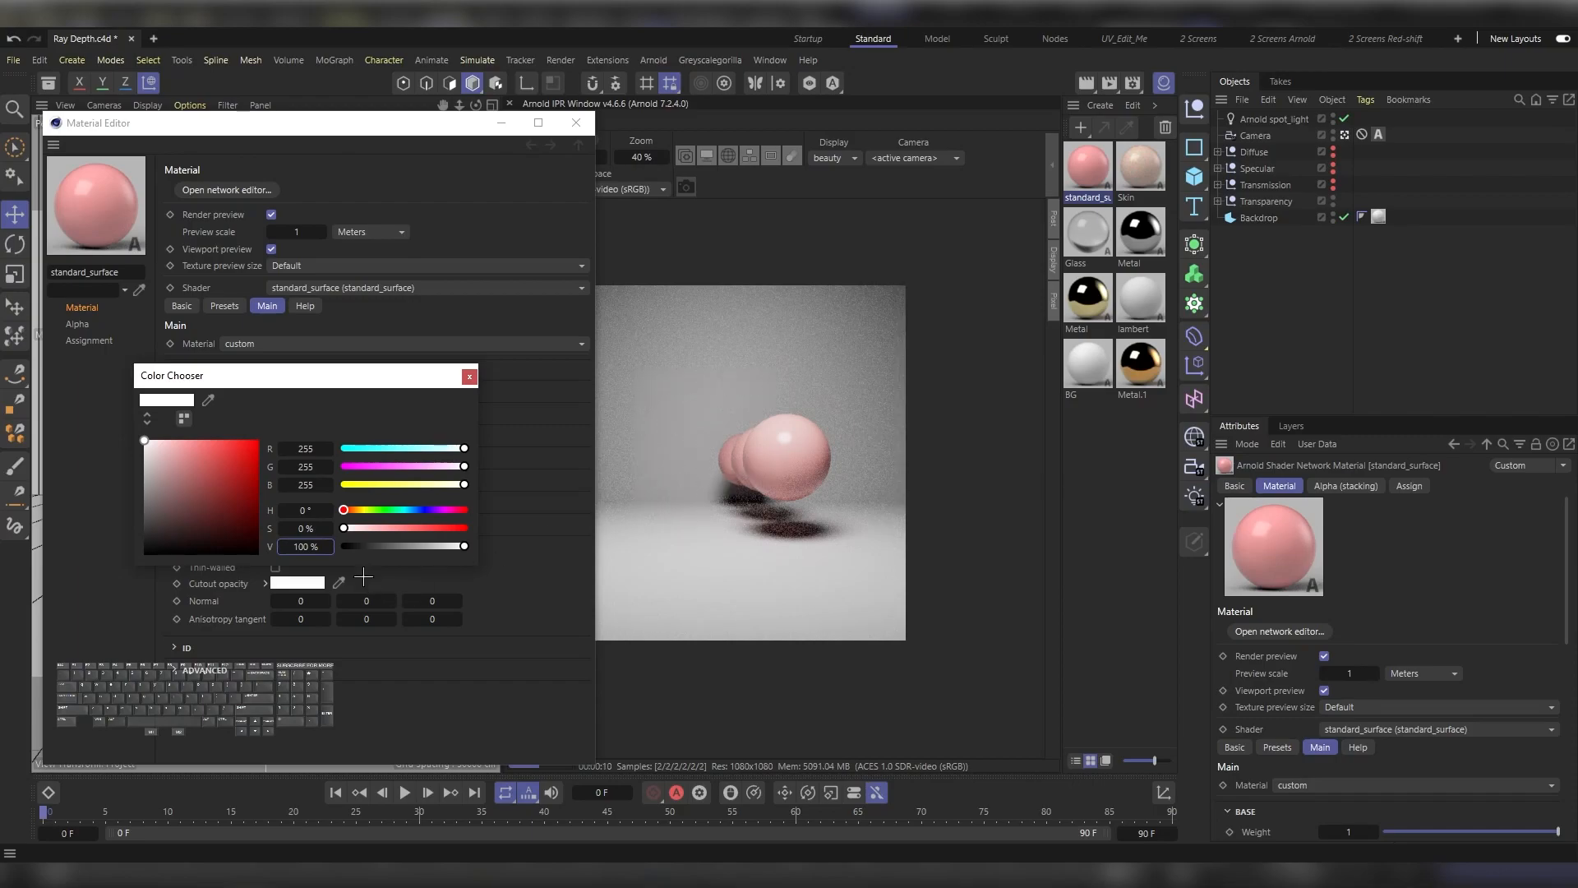
{"action": "left_click", "coordinate": [297, 547]}
{"action": "type", "text": "0"}
{"action": "key", "text": "Return"}
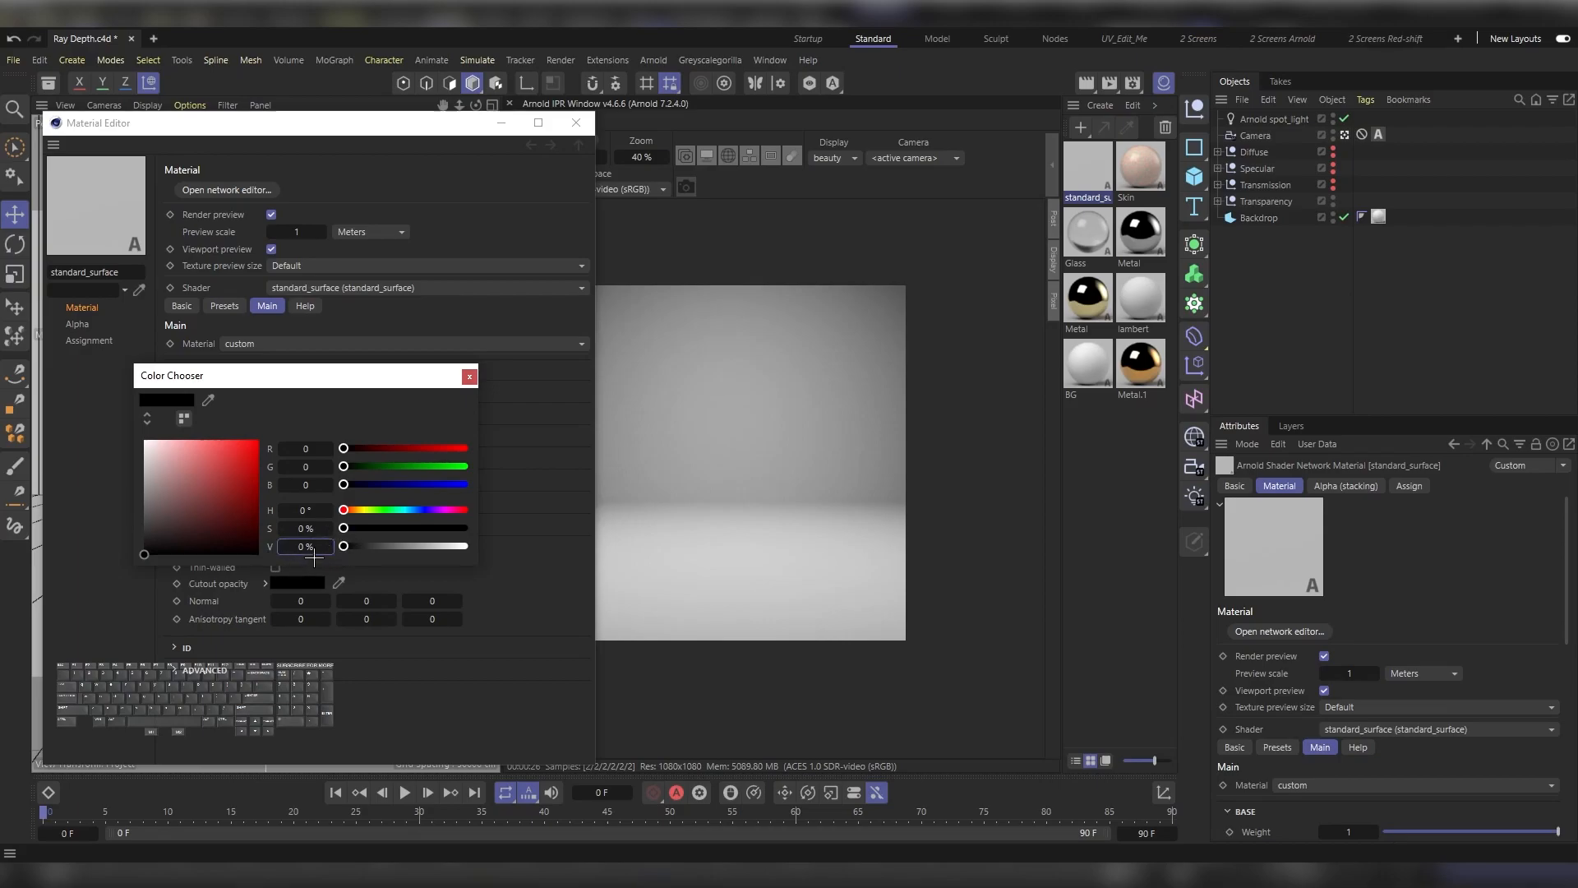
{"action": "double_click", "coordinate": [311, 549]}
{"action": "type", "text": "100"}
{"action": "key", "text": "Return"}
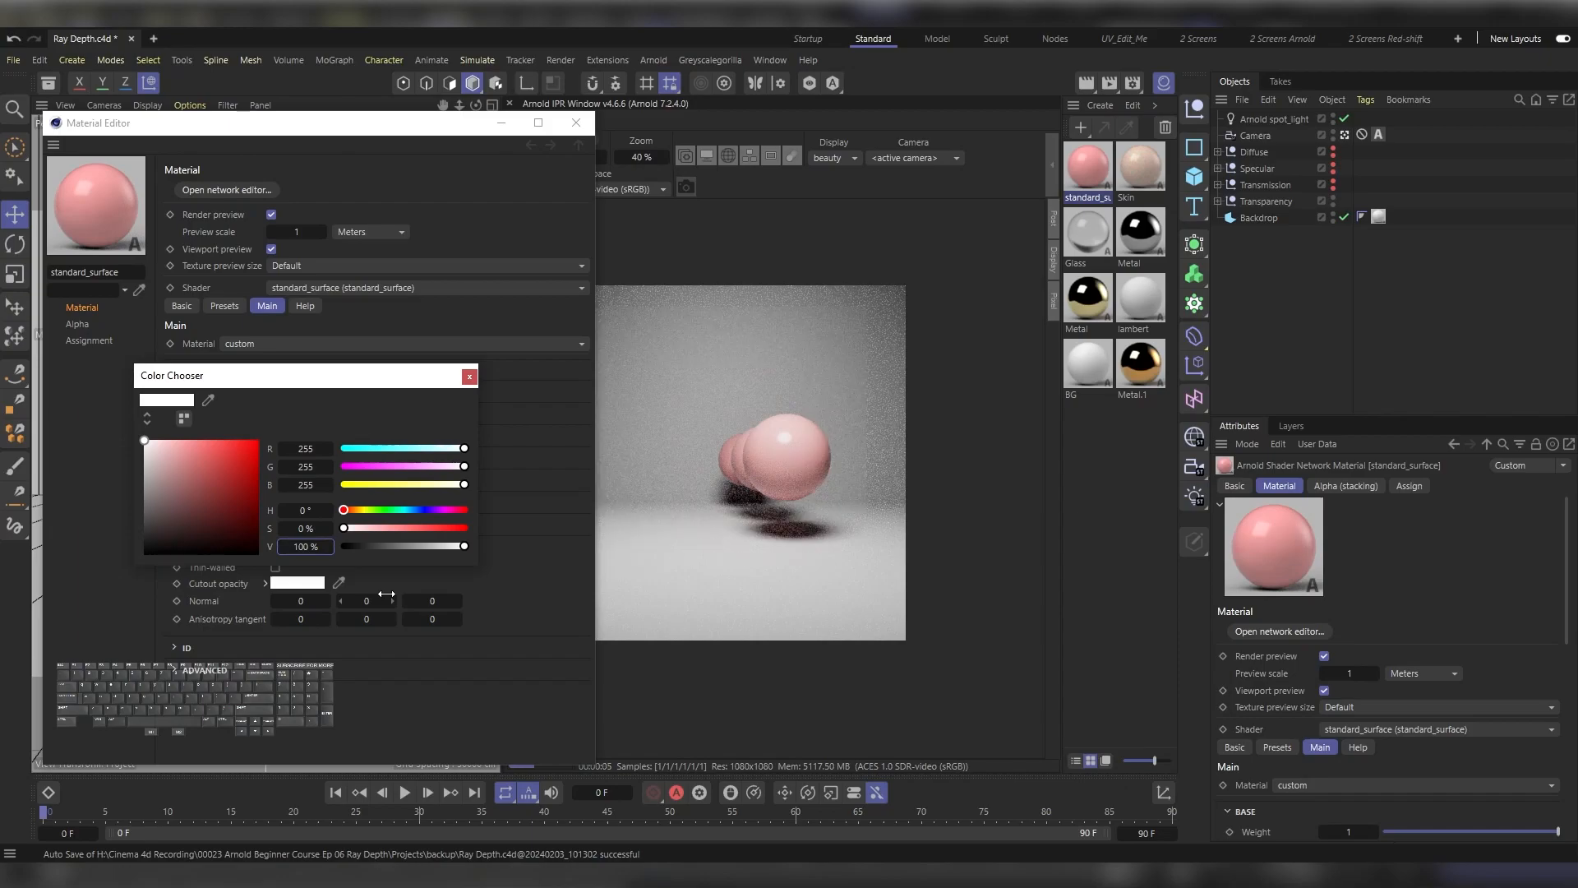
Step: Set the pink material's Cutout opacity brightness to 50%, and close the Color Chooser and Material Editor
{"action": "double_click", "coordinate": [303, 546]}
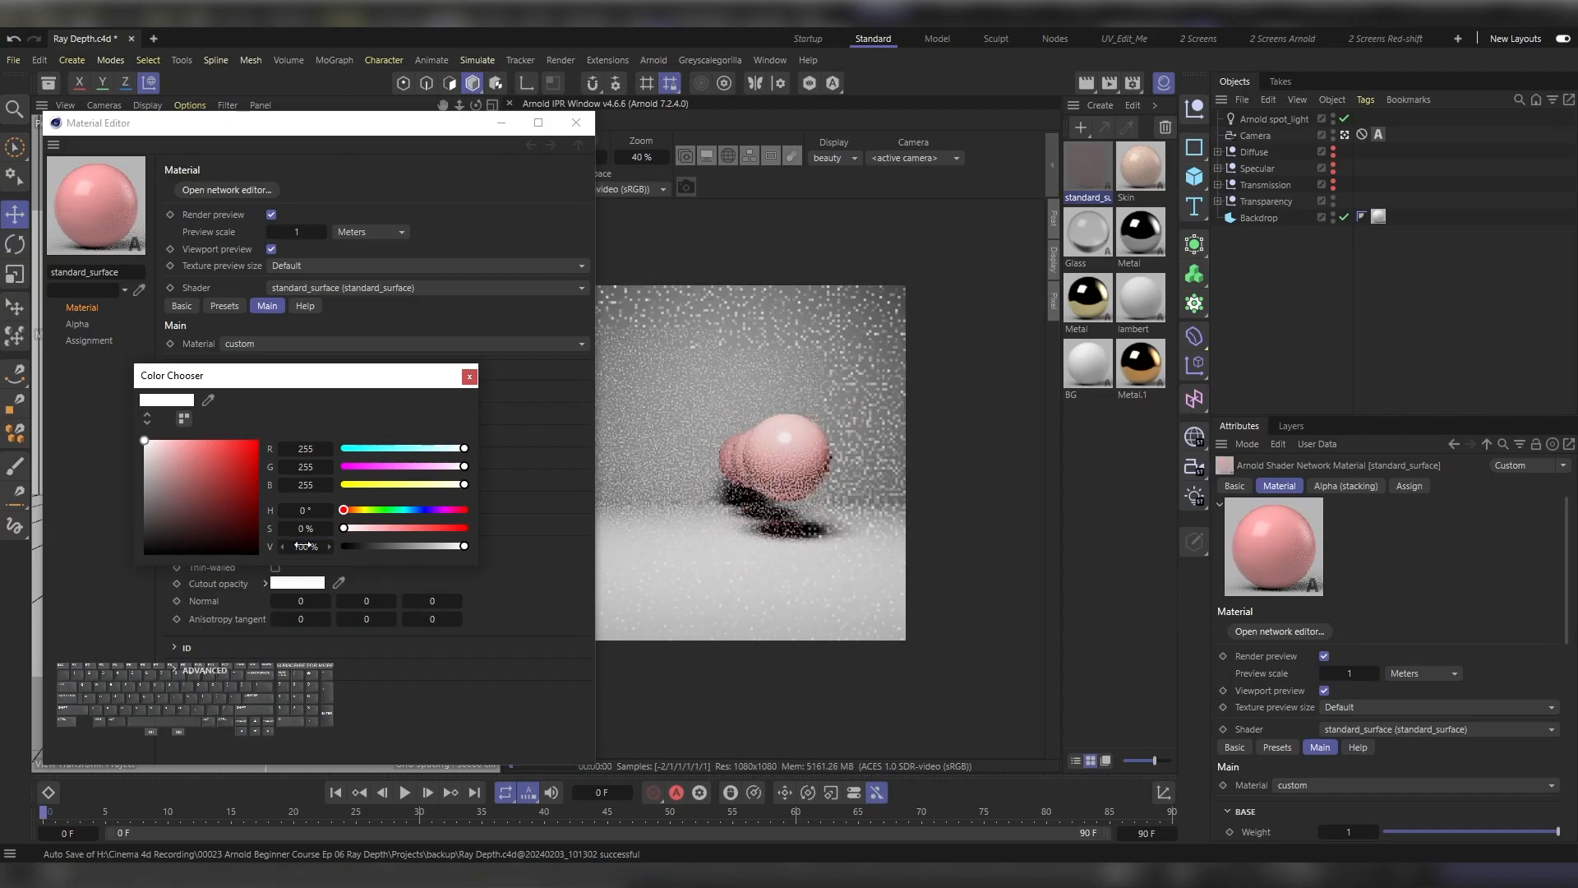
{"action": "type", "text": "50"}
{"action": "key", "text": "Return"}
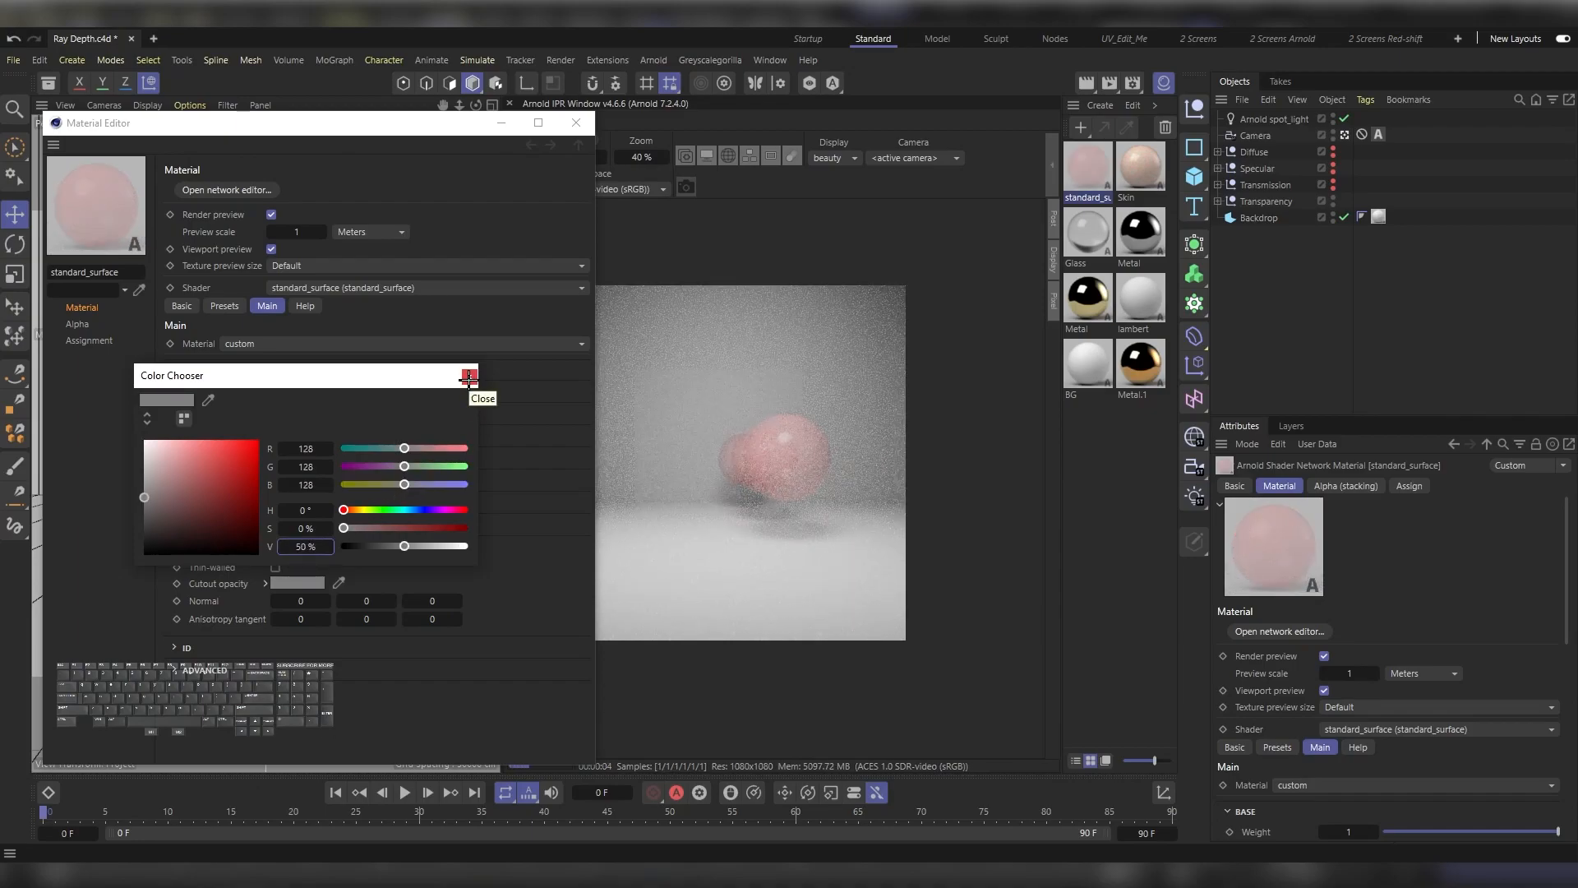
{"action": "left_click", "coordinate": [468, 375]}
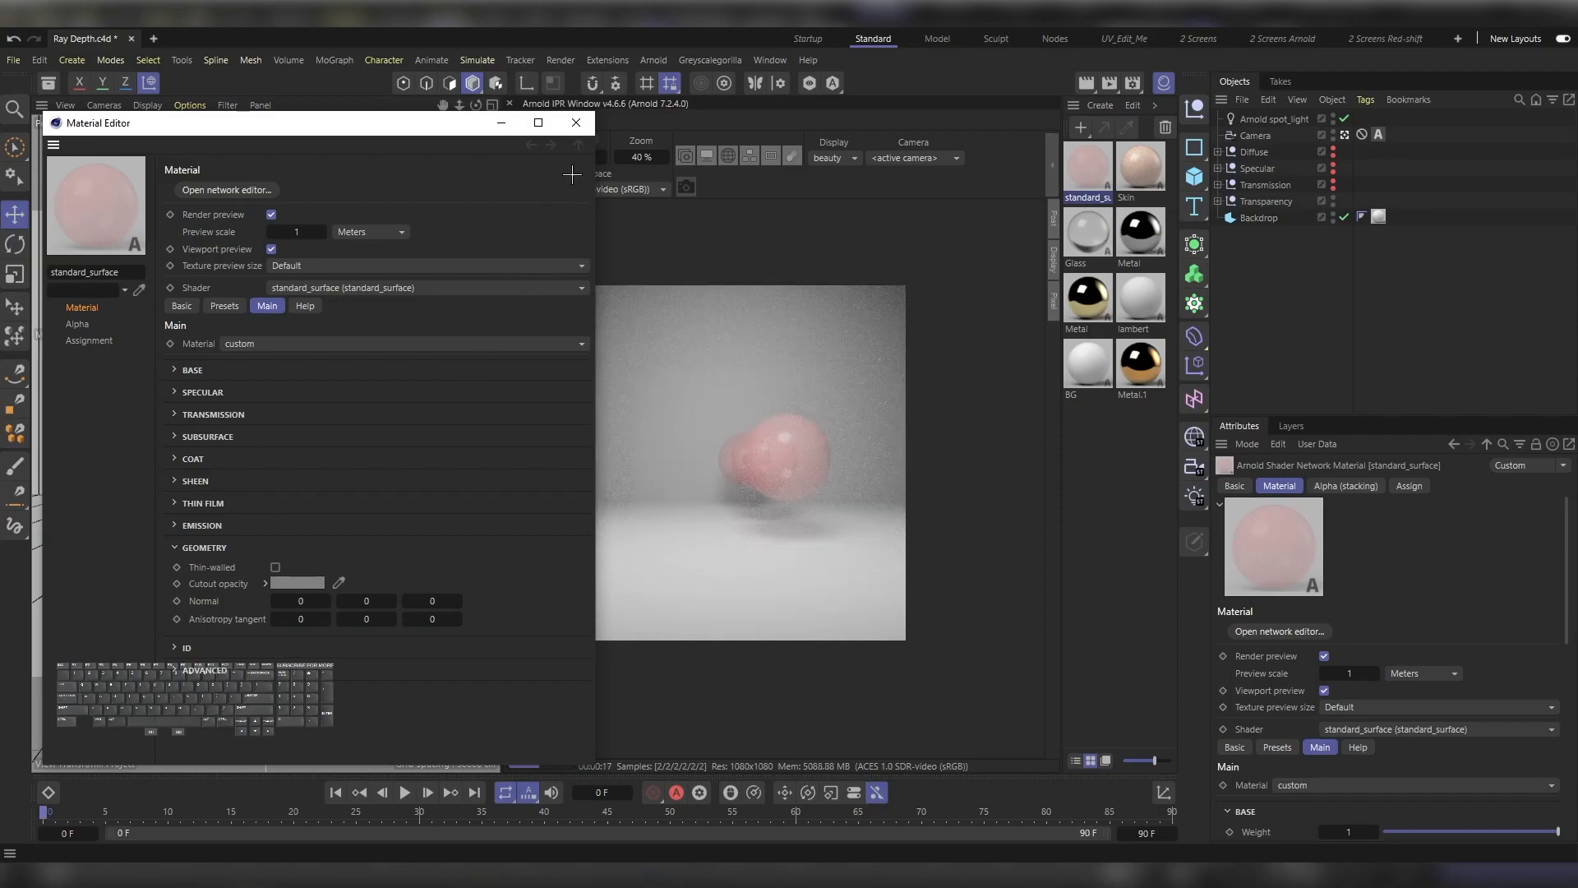
{"action": "left_click", "coordinate": [579, 122]}
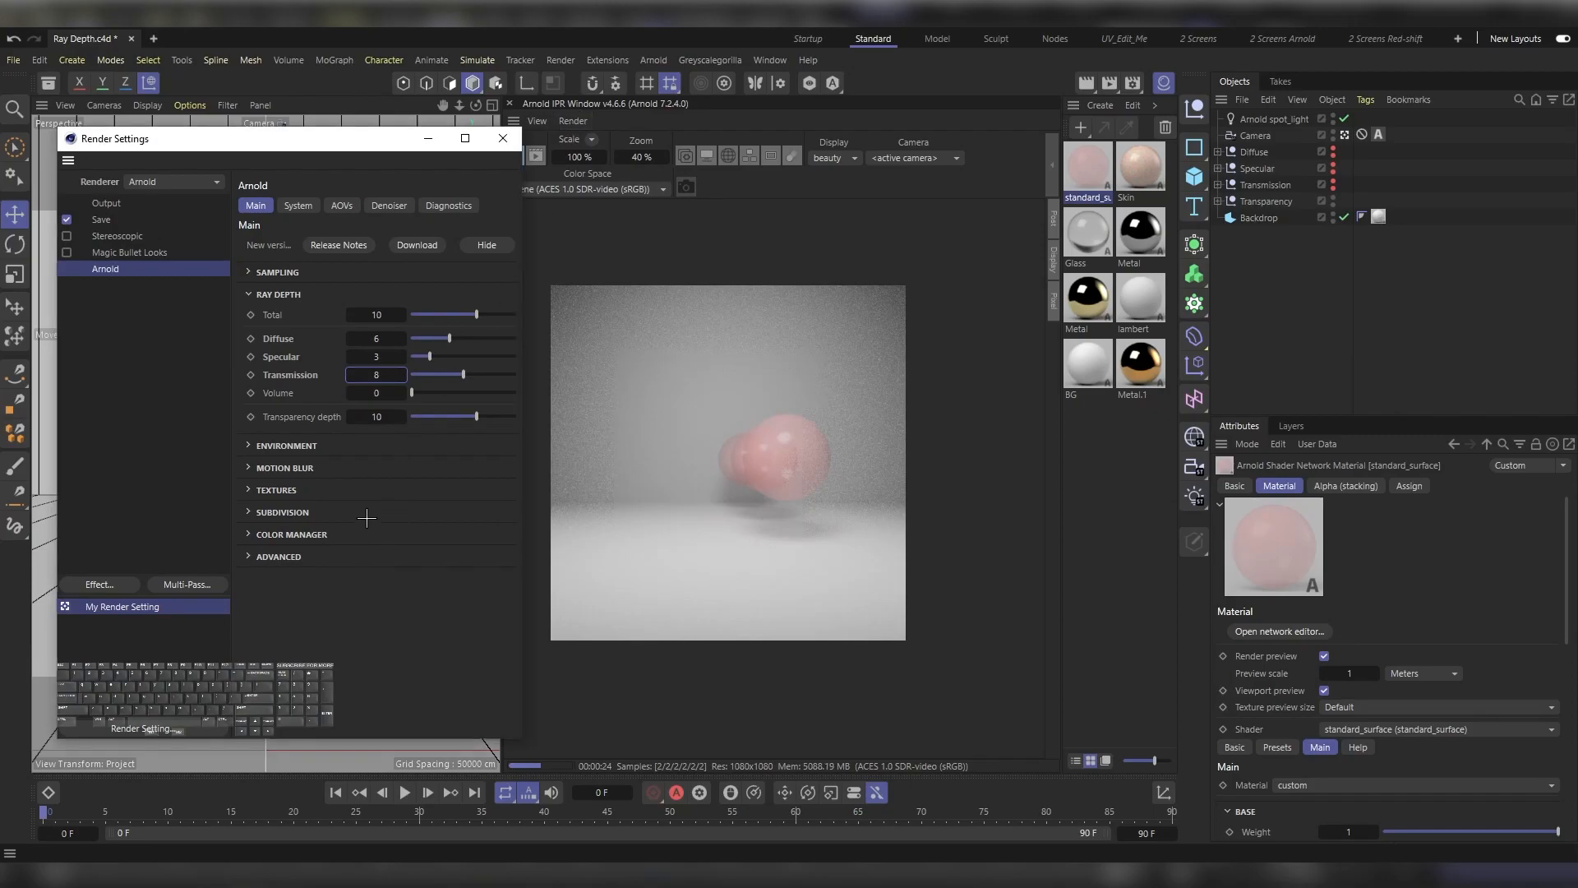
Step: Try Arnold Transparency depth values of 0, 2 and 4 on the semi-transparent pink spheres, ending with 6
{"action": "left_click", "coordinate": [373, 417]}
{"action": "type", "text": "0"}
{"action": "key", "text": "Return"}
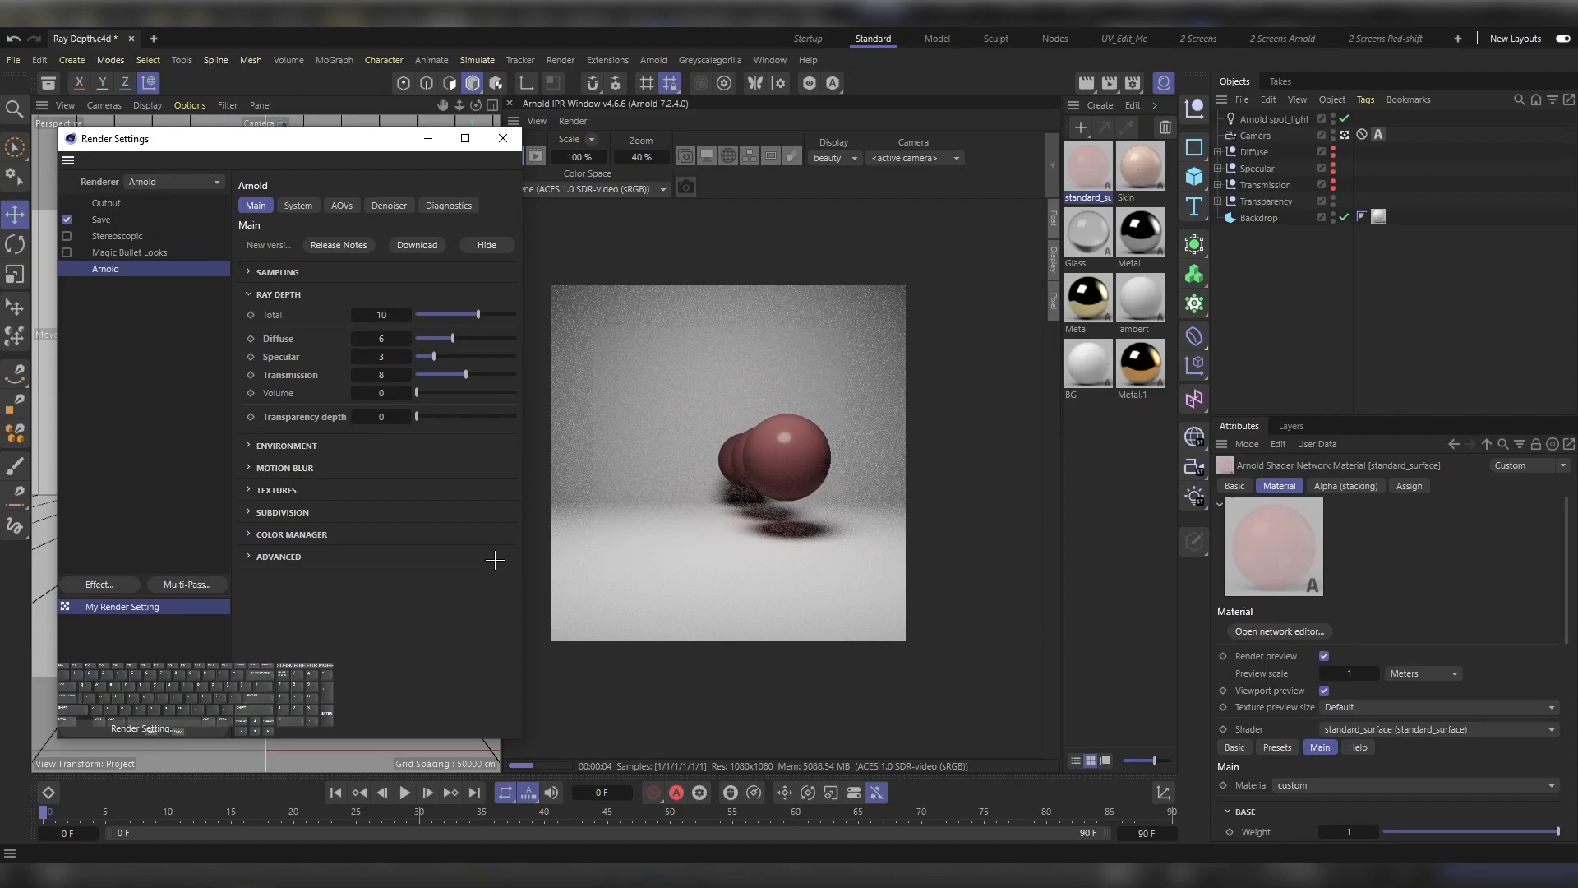
{"action": "left_click", "coordinate": [382, 417]}
{"action": "type", "text": "2"}
{"action": "key", "text": "Return"}
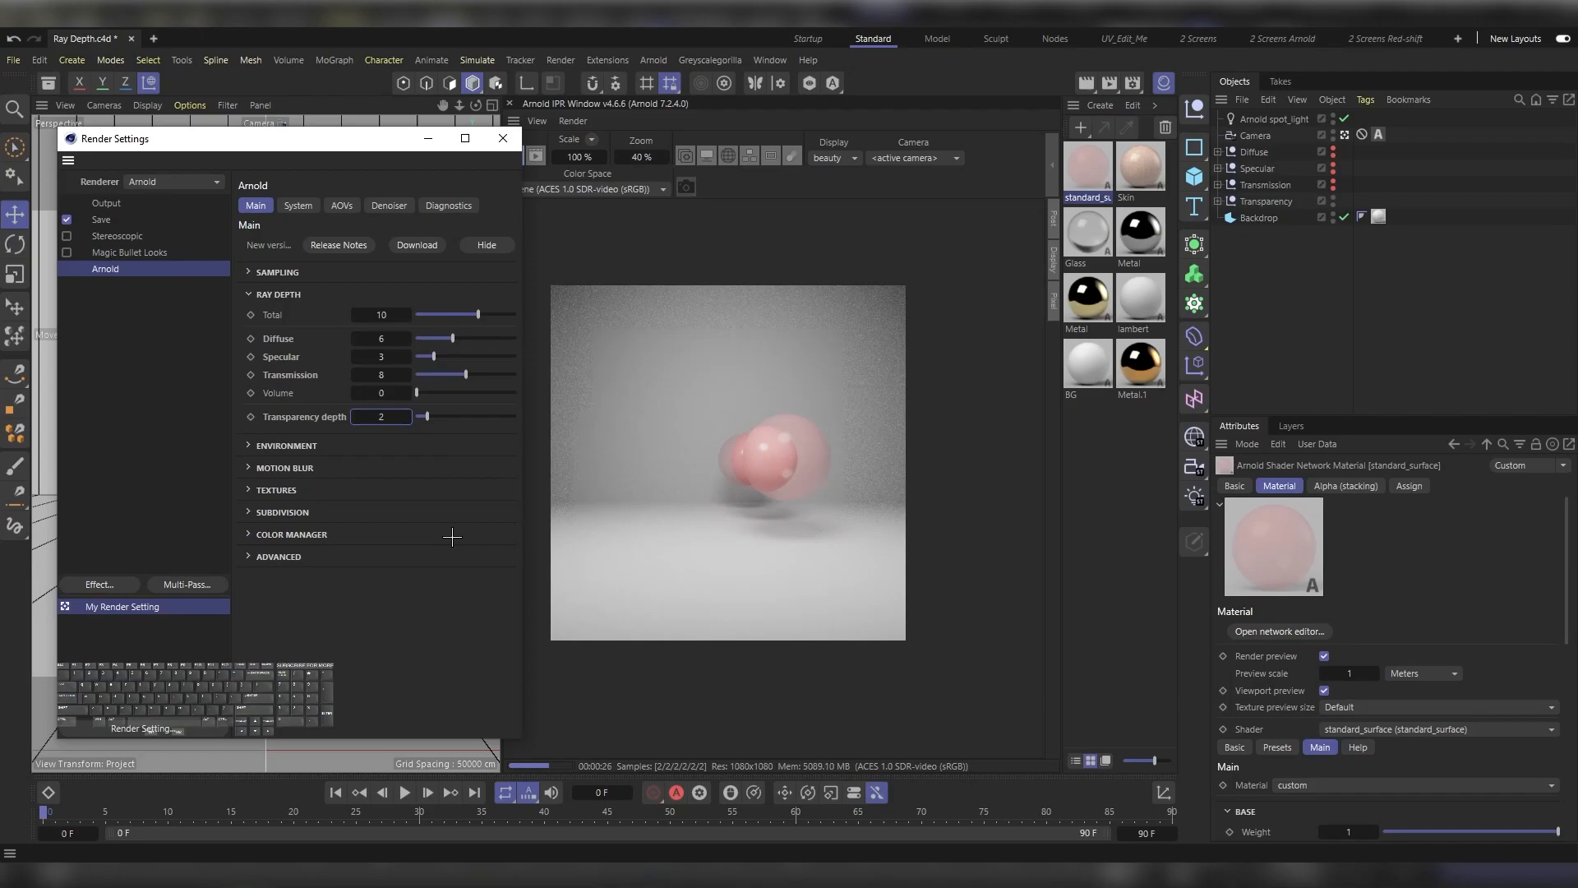
{"action": "double_click", "coordinate": [380, 418]}
{"action": "type", "text": "4"}
{"action": "key", "text": "Return"}
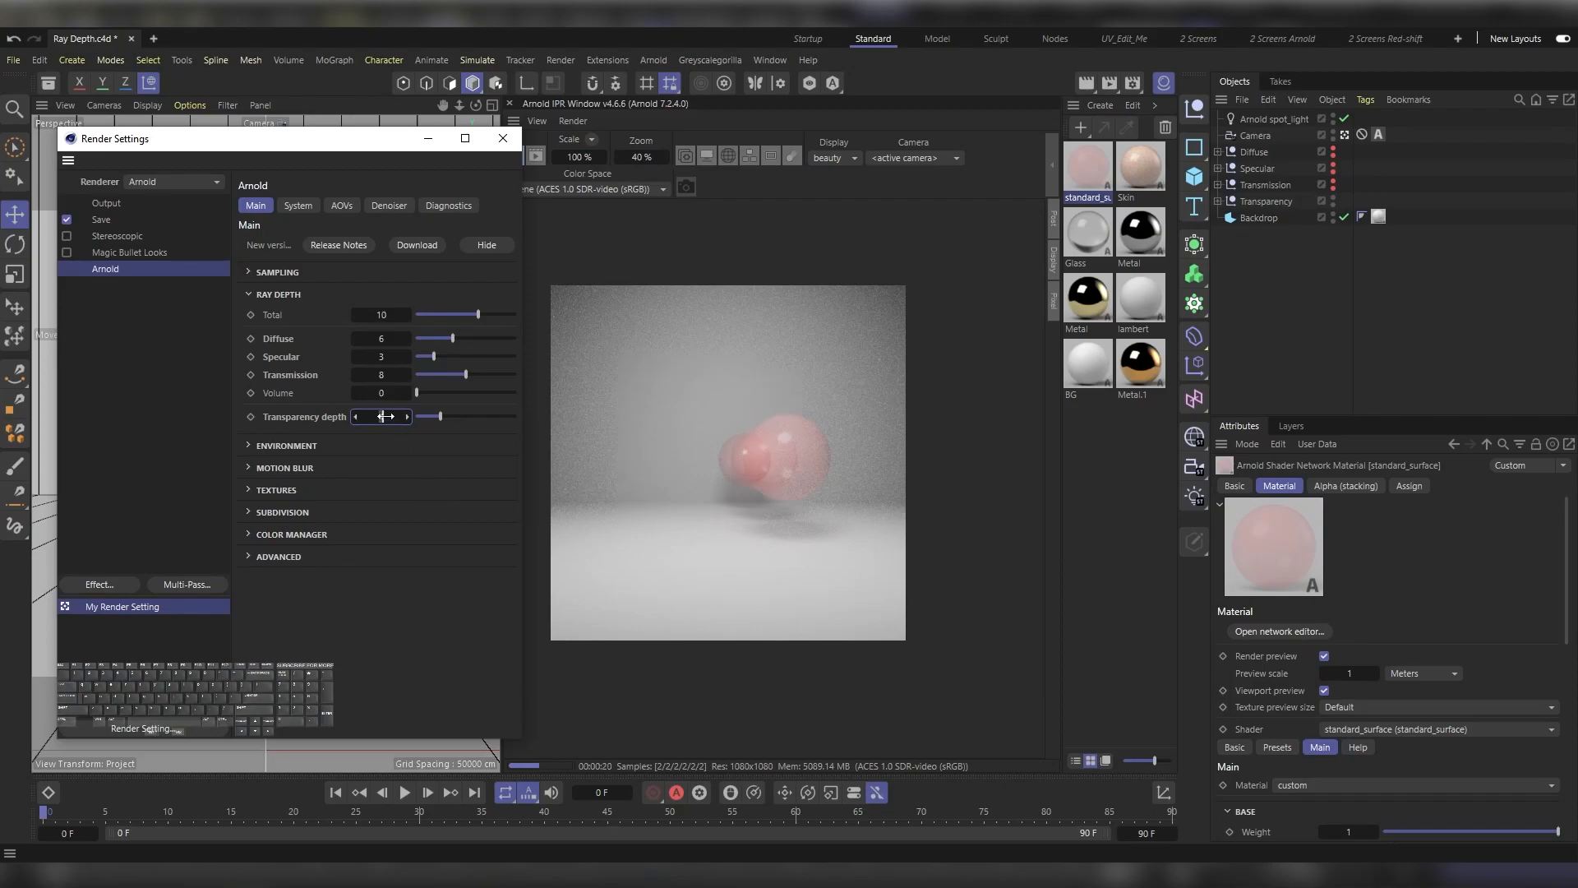
{"action": "type", "text": "6"}
{"action": "key", "text": "Return"}
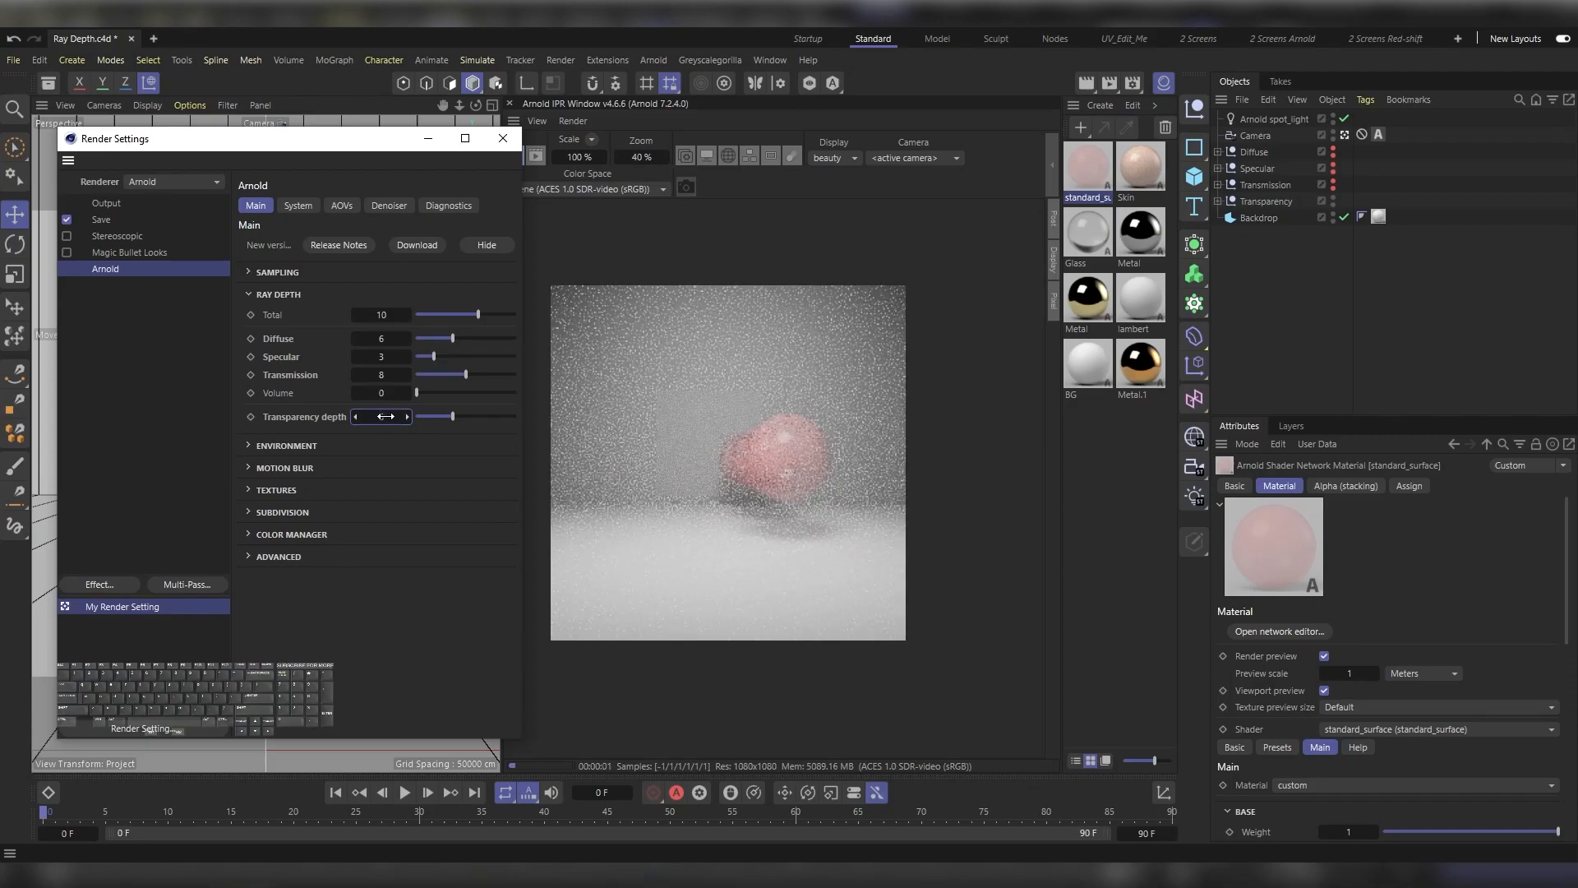